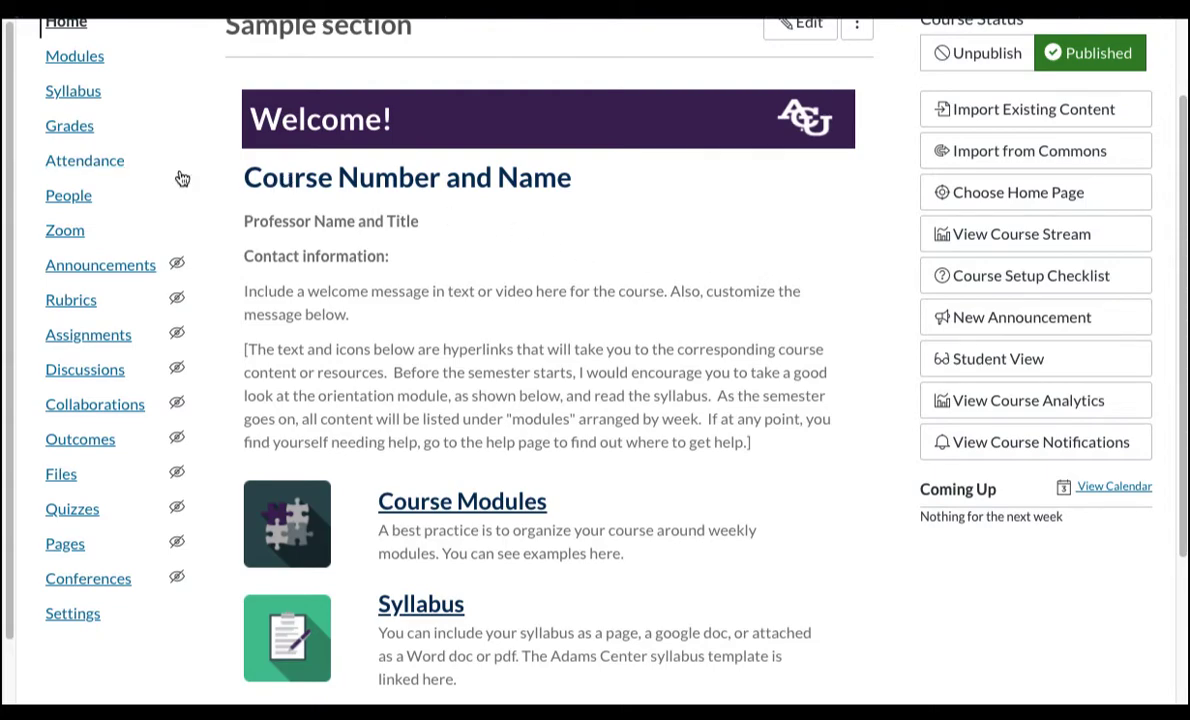
# Review which course navigation items are visible or hidden on the Settings Navigation list
pyautogui.scroll(1, 181, 138)
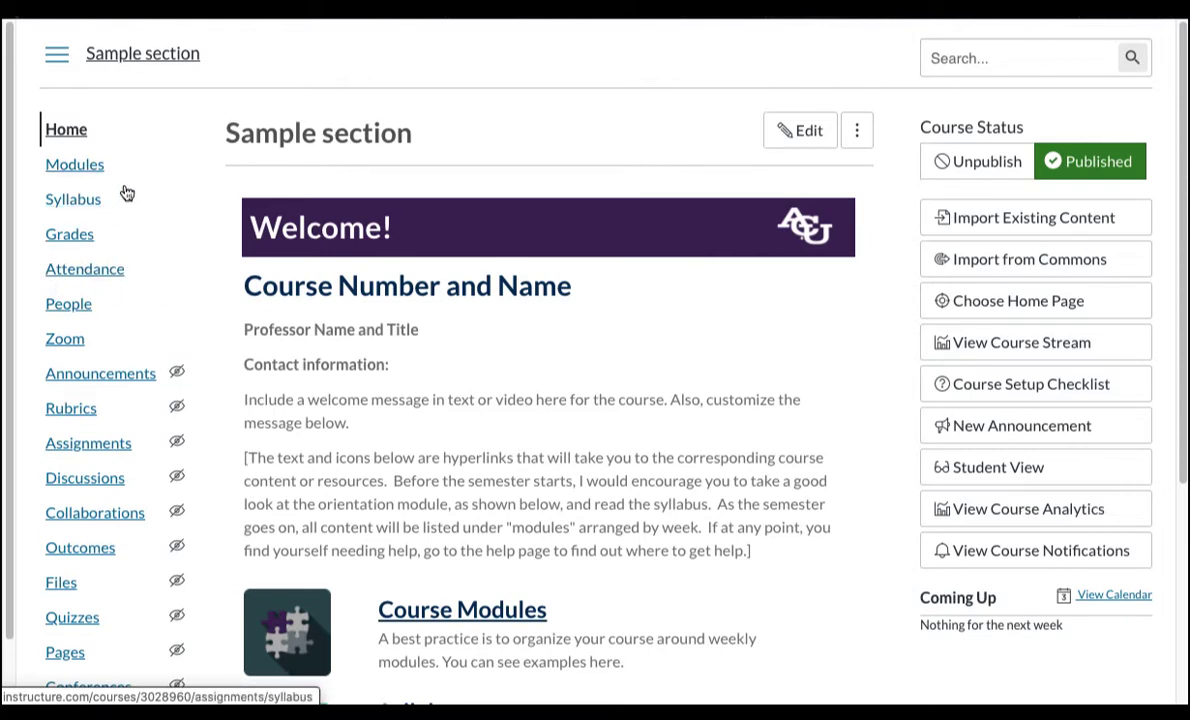
pyautogui.scroll(-3, 160, 340)
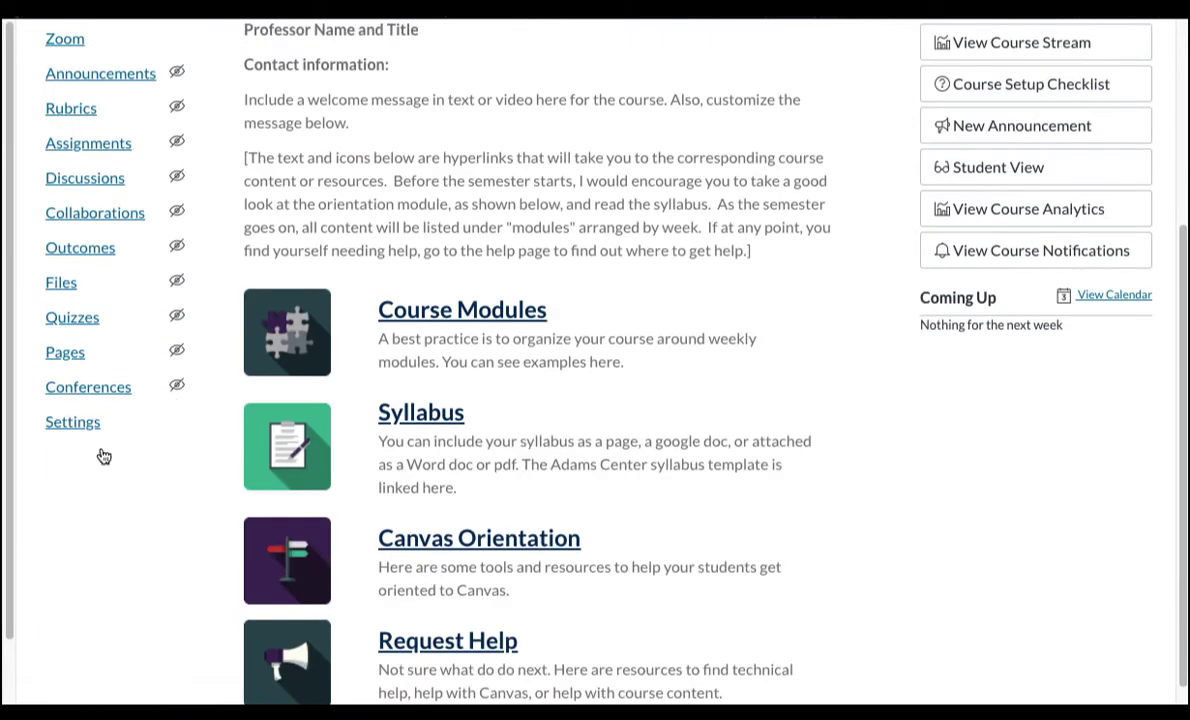
pyautogui.click(82, 428)
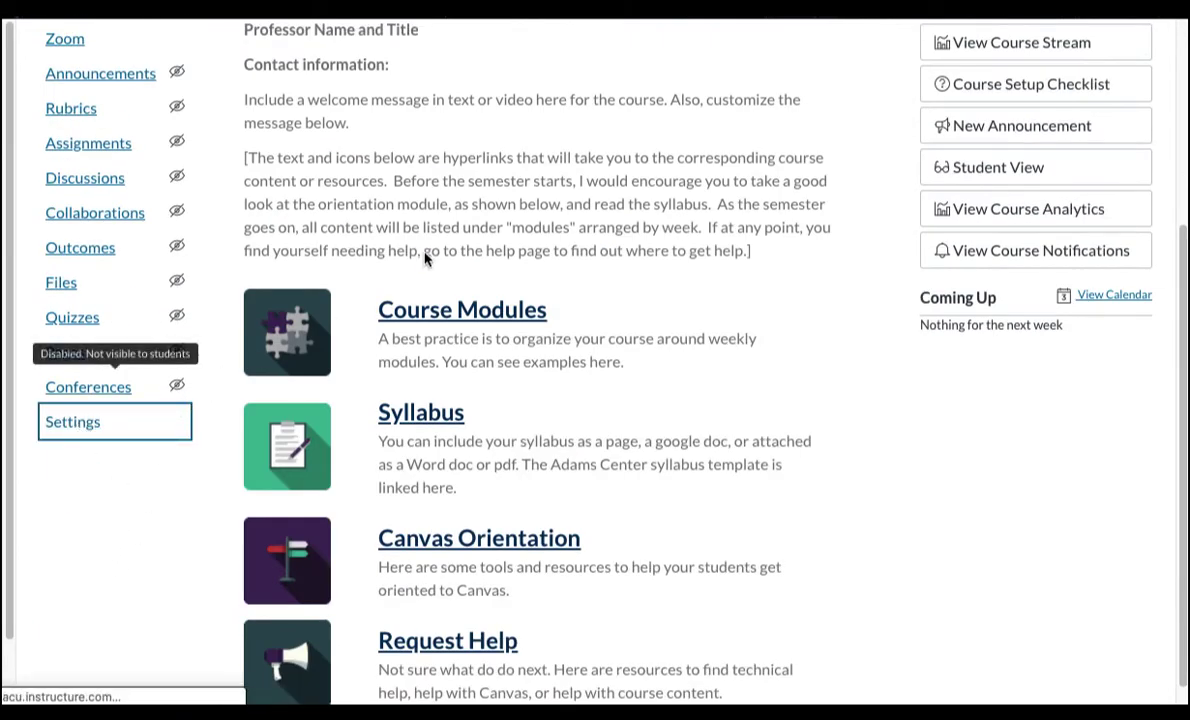
pyautogui.click(473, 129)
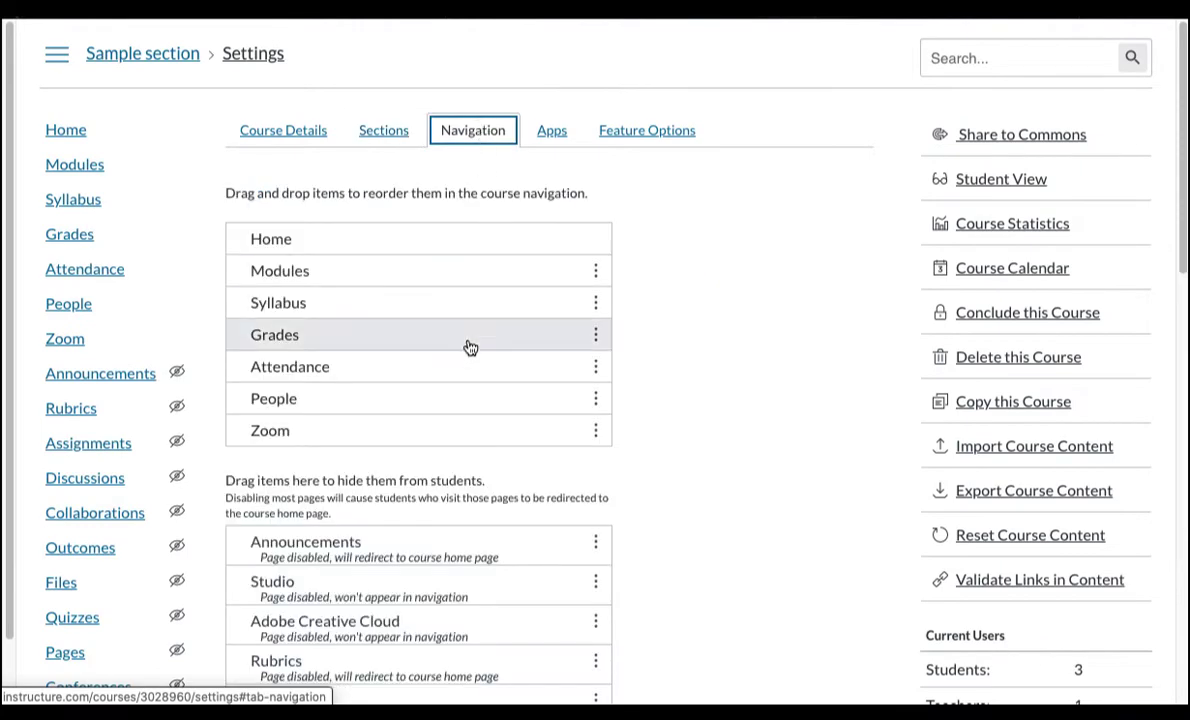
pyautogui.scroll(-1, 332, 646)
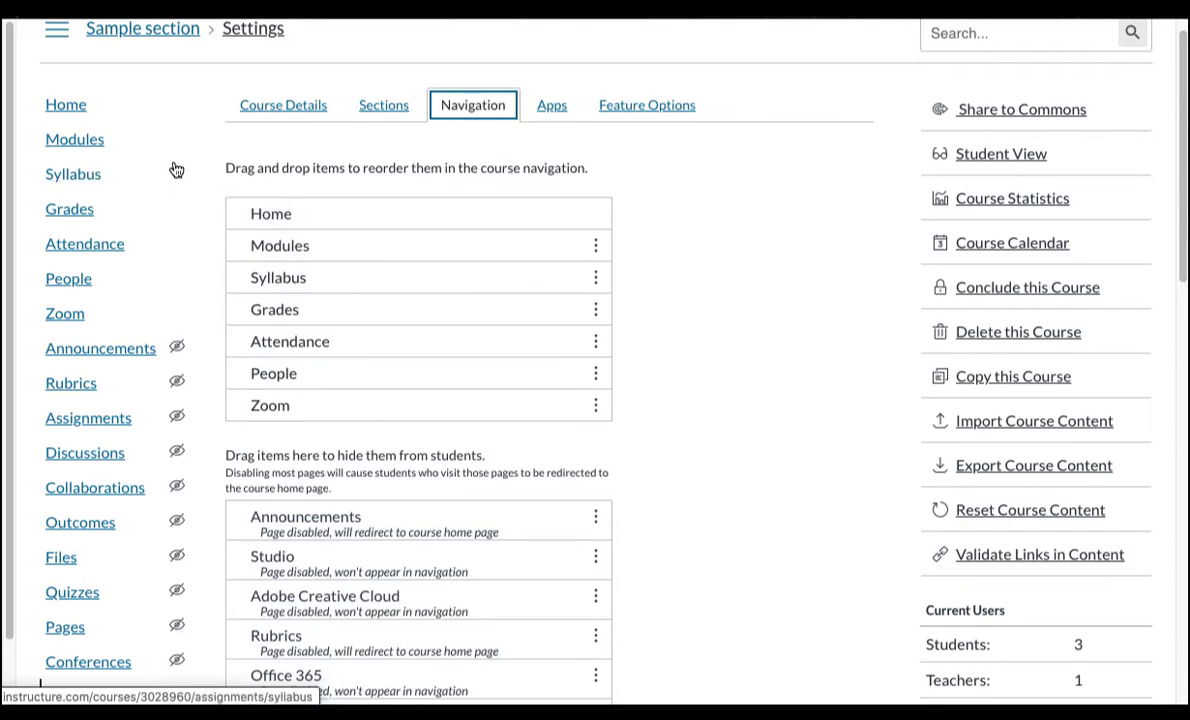
pyautogui.click(734, 212)
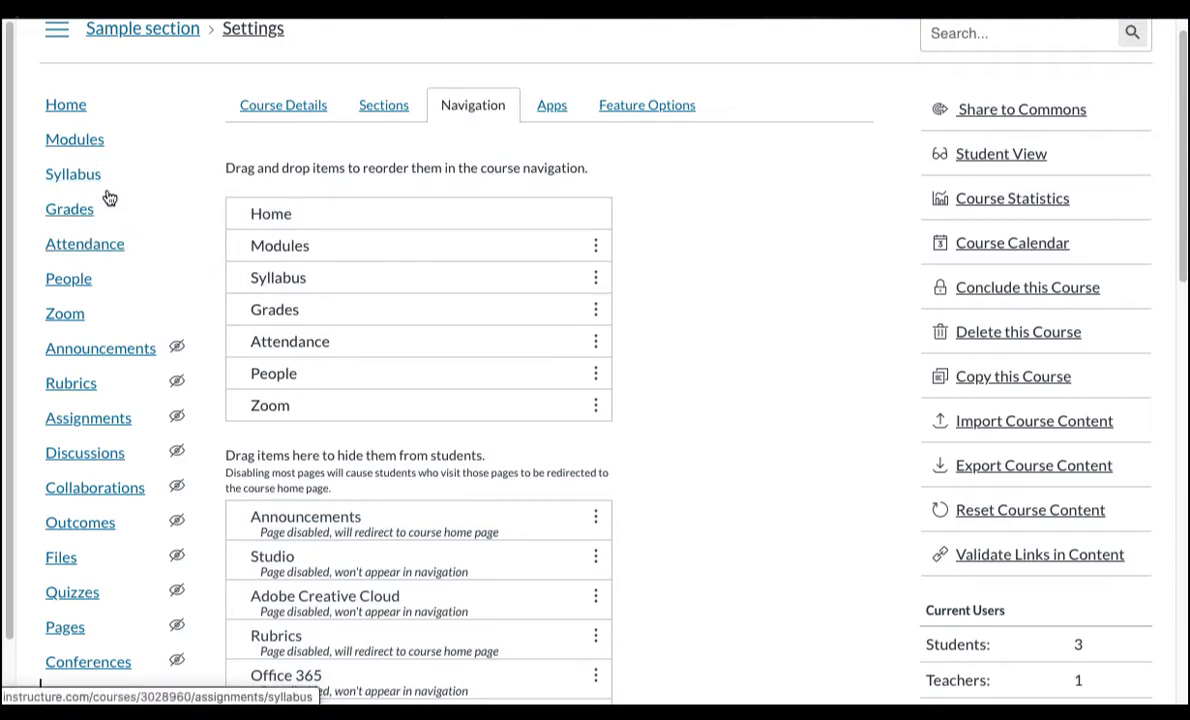
# Open Attendance from the course navigation, then return to the course home page
pyautogui.click(88, 256)
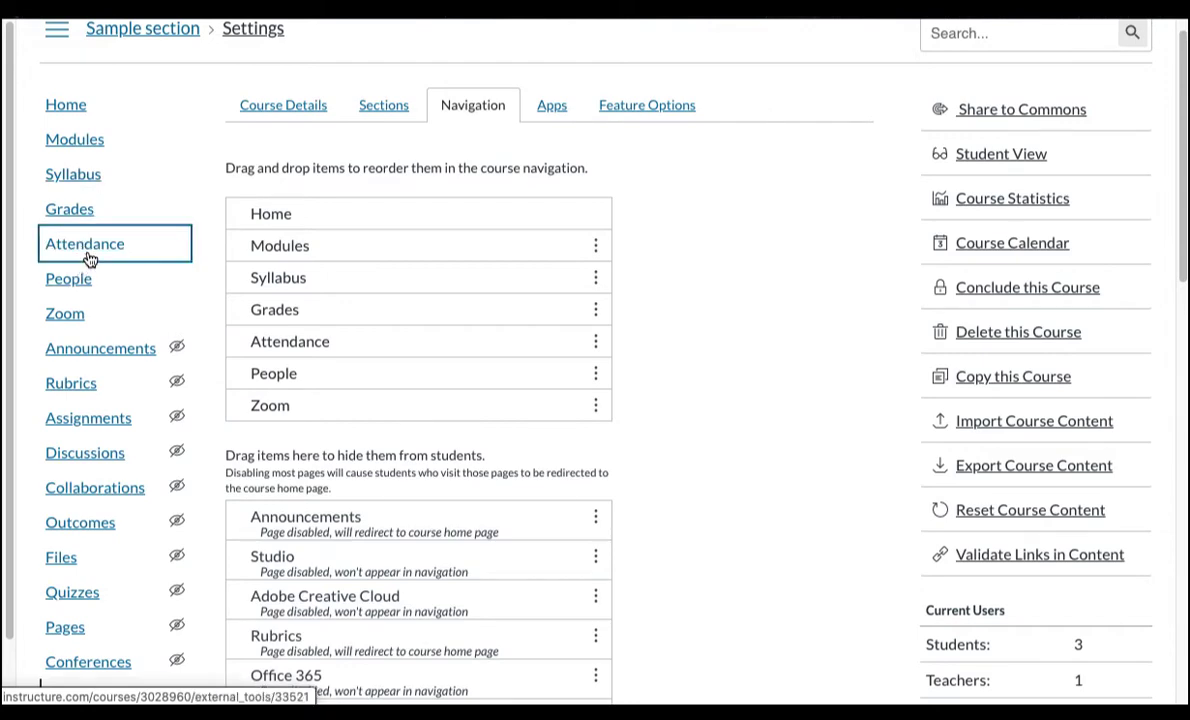
pyautogui.moveTo(88, 256); pyautogui.dragTo(94, 131)
pyautogui.click(67, 112)
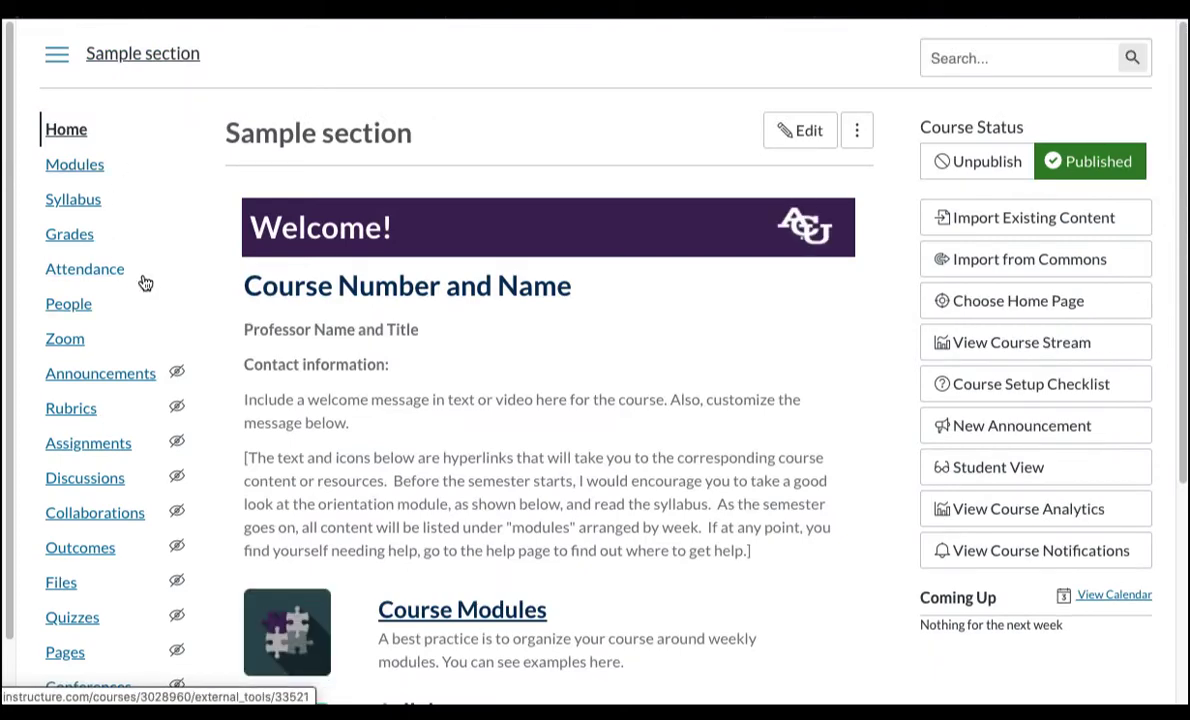
# Open Attendance to load Roll Call's Section 1 roster for Tue Aug 25
pyautogui.click(88, 270)
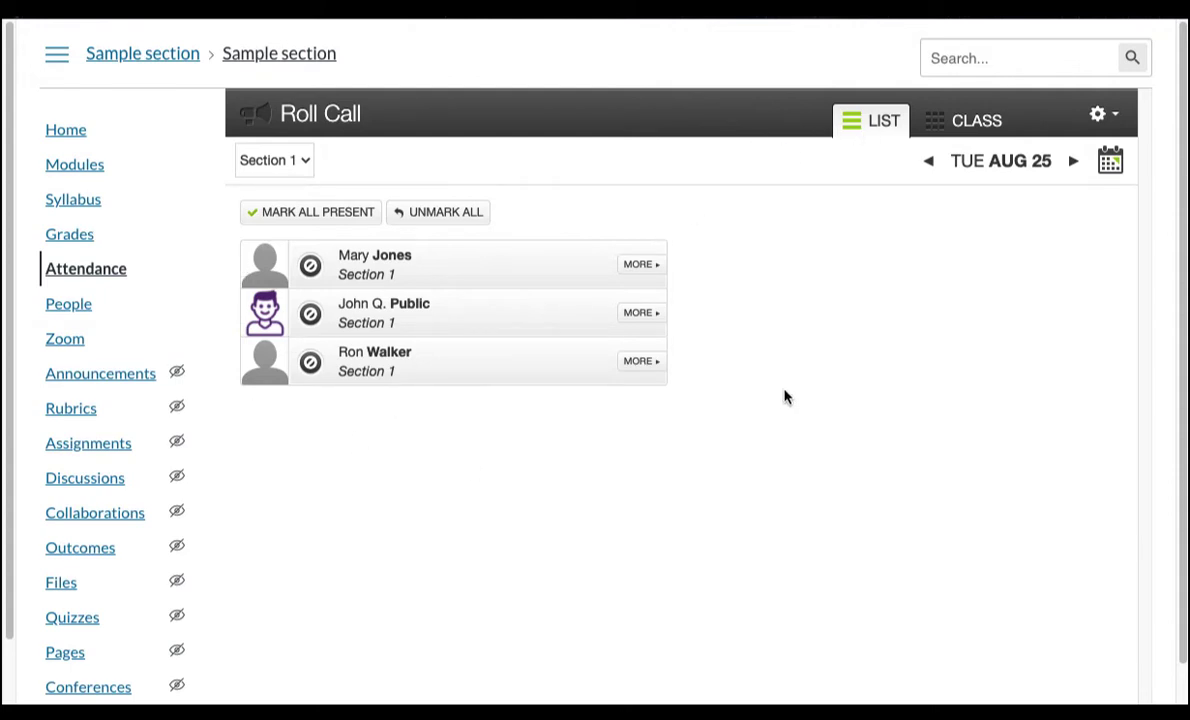
# Seat all three Section 1 students on the Class view seating grid
pyautogui.click(970, 131)
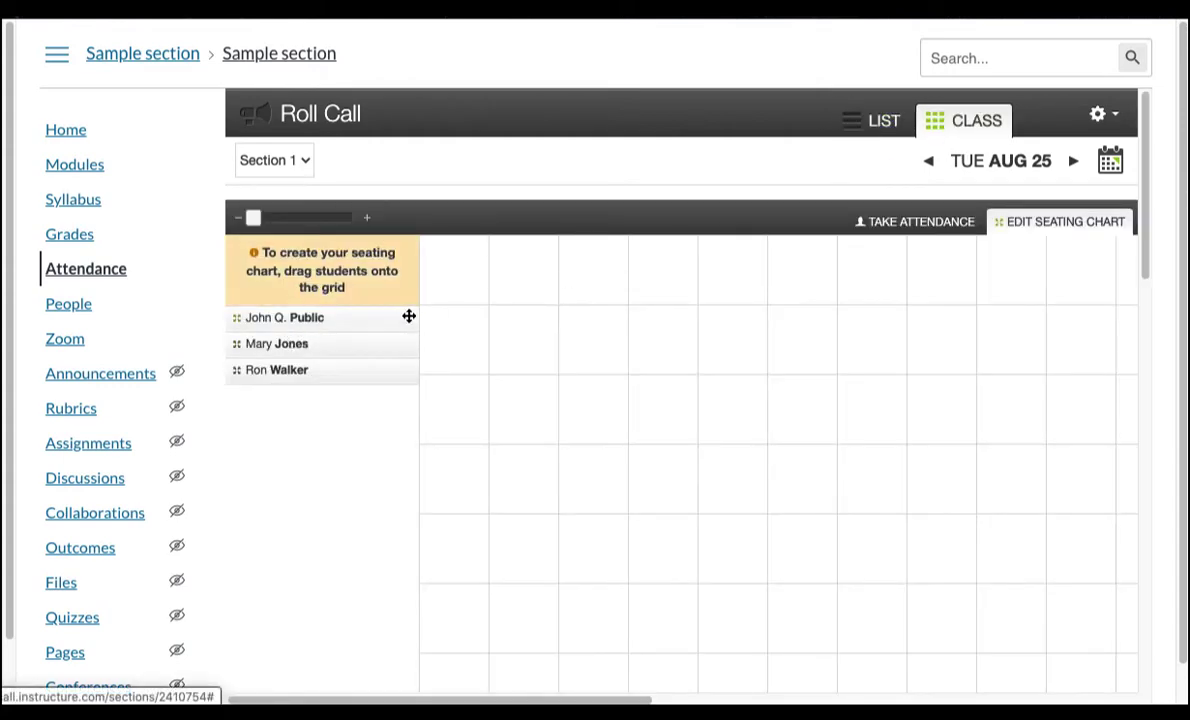
pyautogui.moveTo(340, 319); pyautogui.dragTo(606, 321)
pyautogui.moveTo(287, 317); pyautogui.dragTo(486, 476)
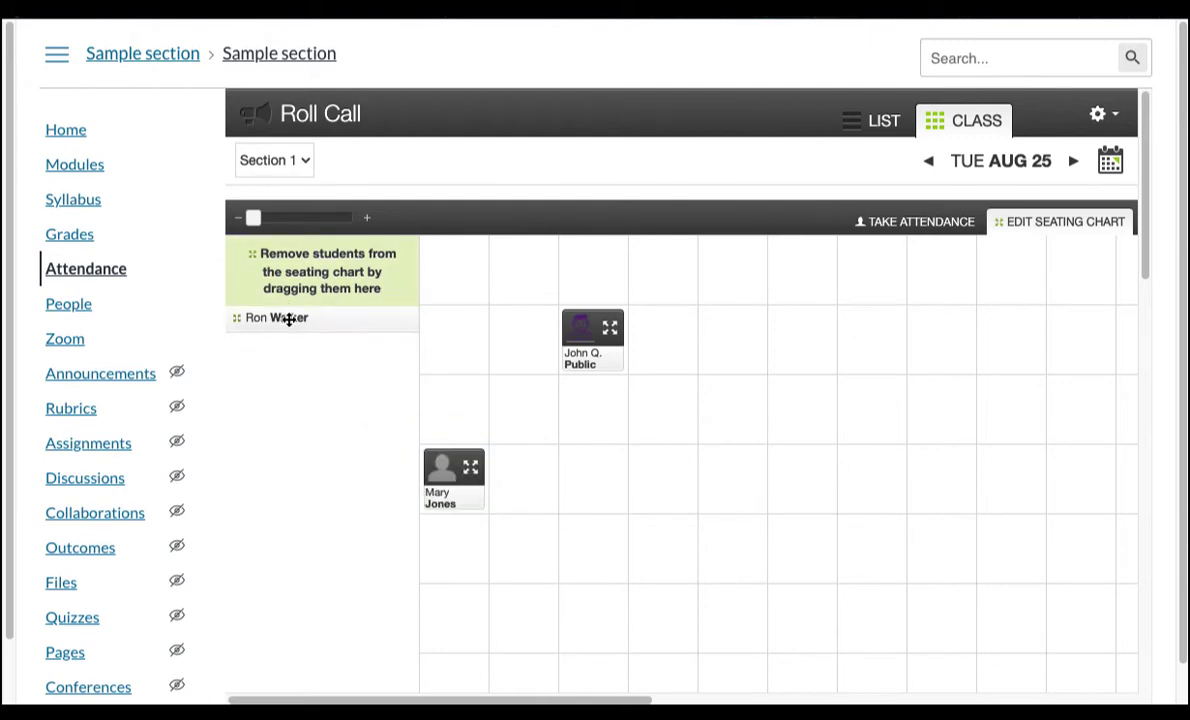
pyautogui.moveTo(289, 320); pyautogui.dragTo(692, 486)
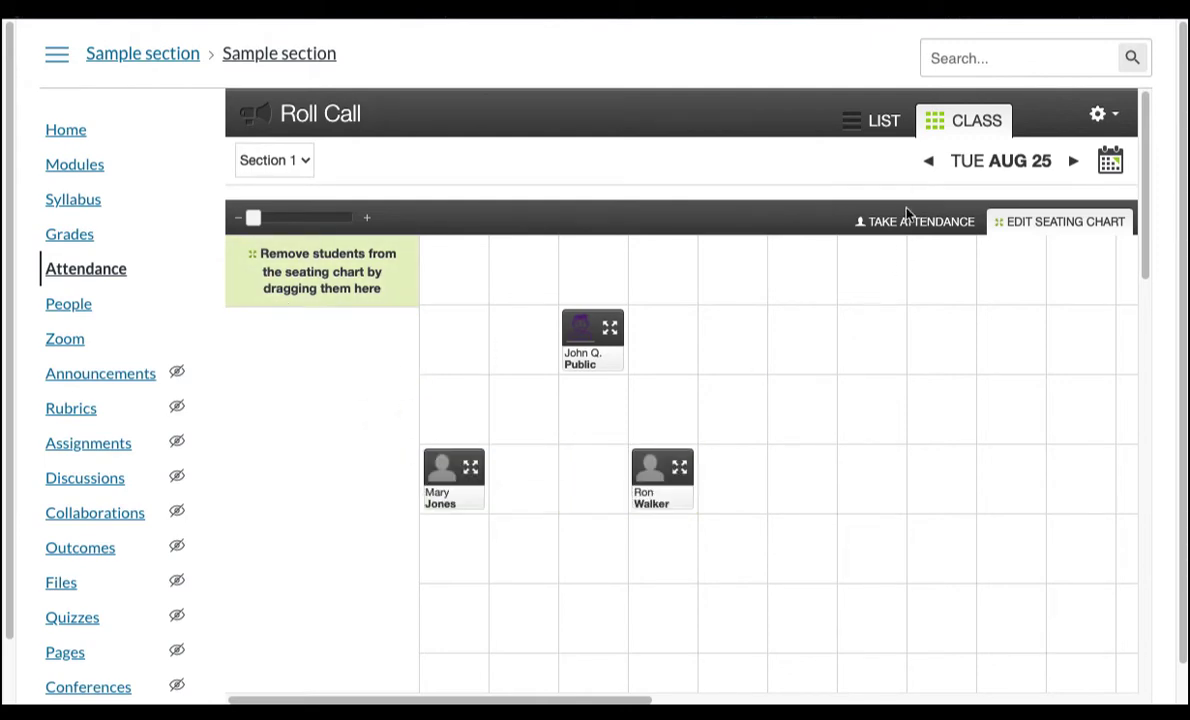
# In the list view, mark the first student present, the second absent and the third late
pyautogui.click(864, 124)
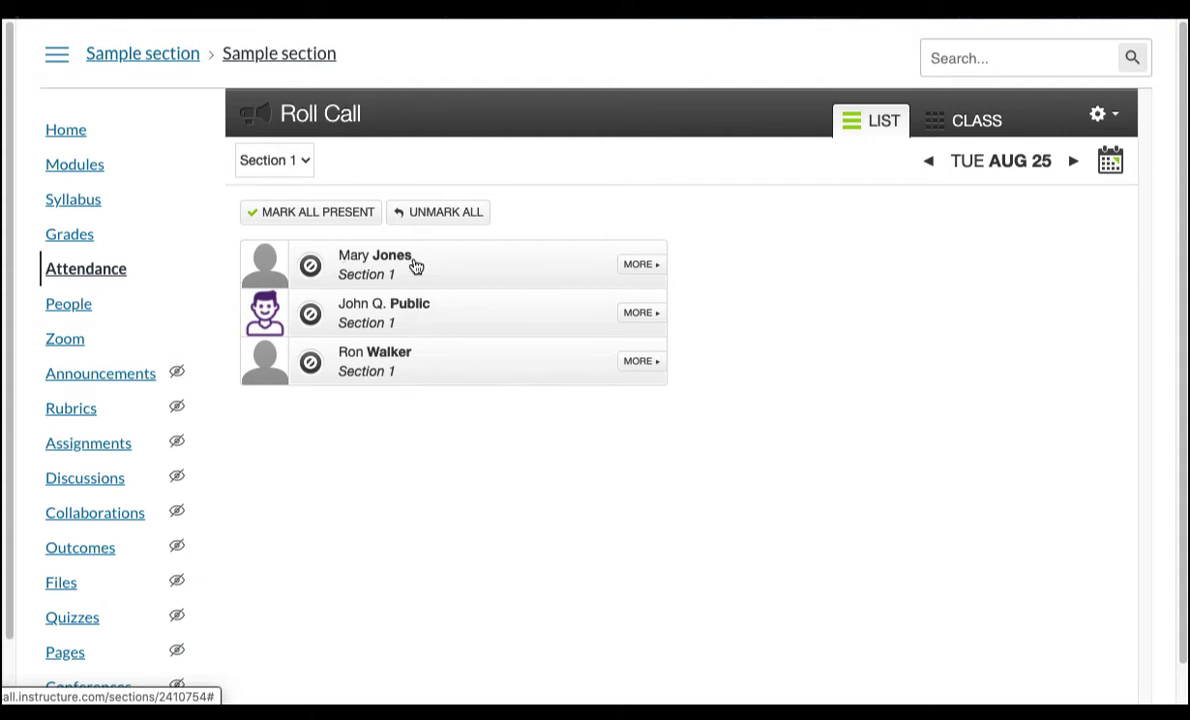
pyautogui.click(311, 268)
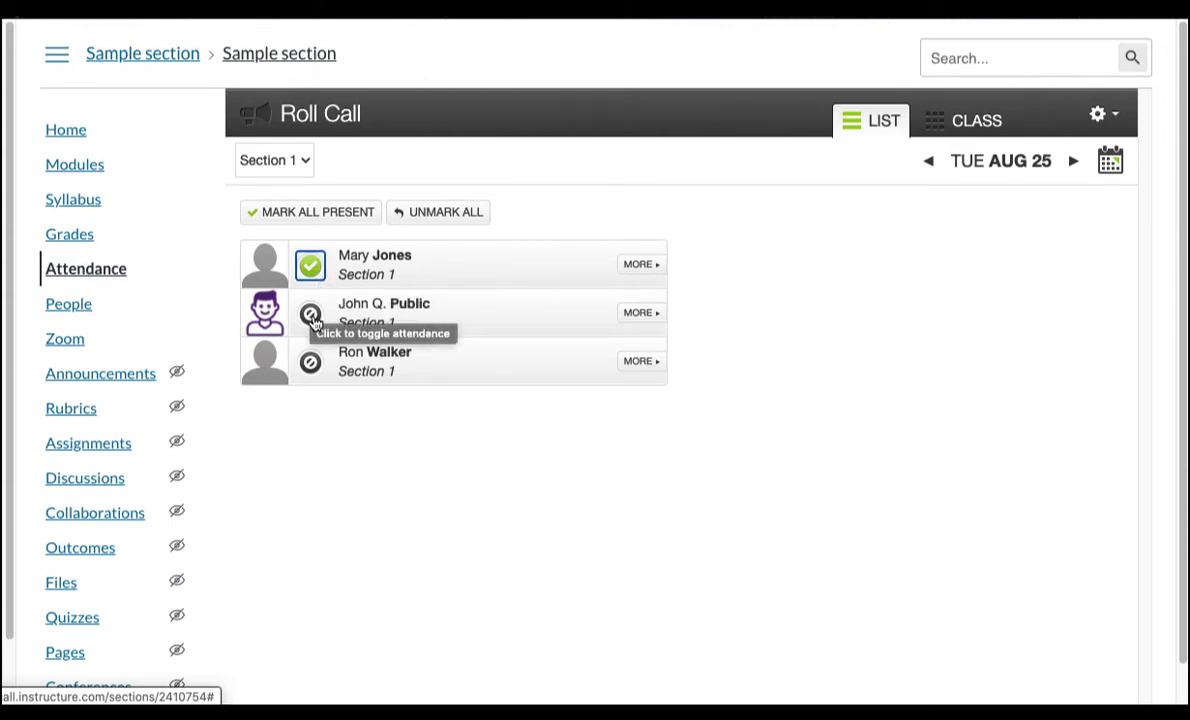
pyautogui.click(312, 318)
pyautogui.click(312, 318)
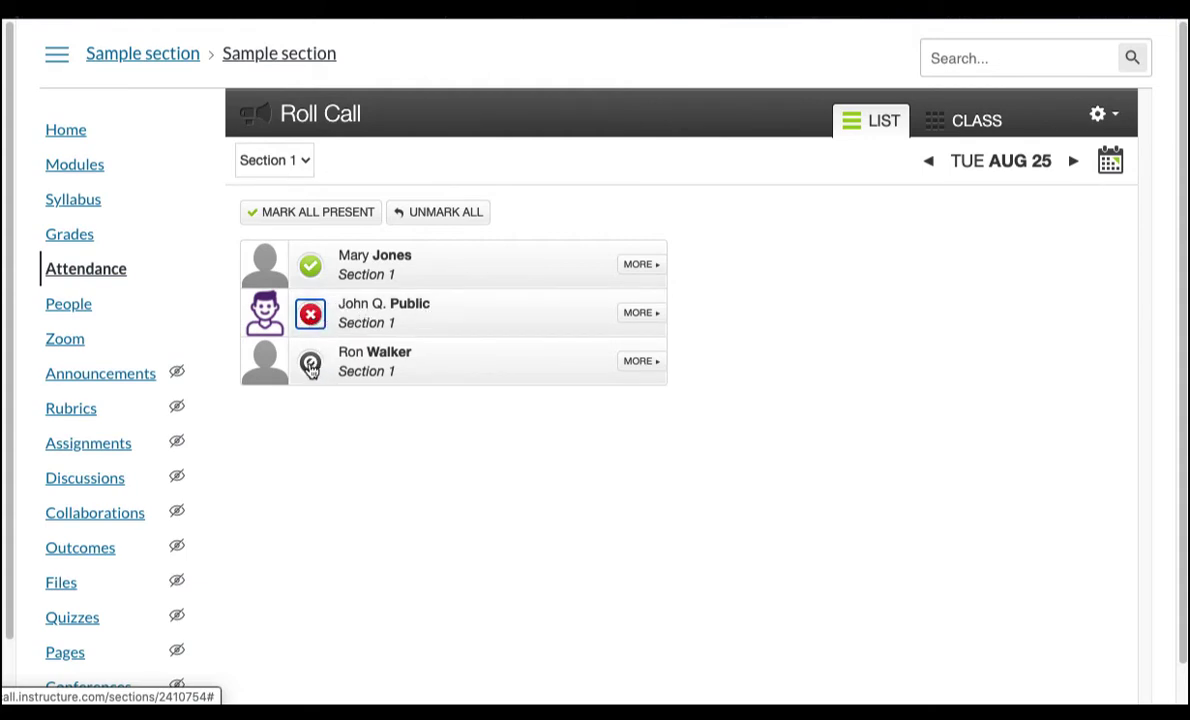
pyautogui.click(311, 366)
pyautogui.click(313, 368)
pyautogui.click(313, 368)
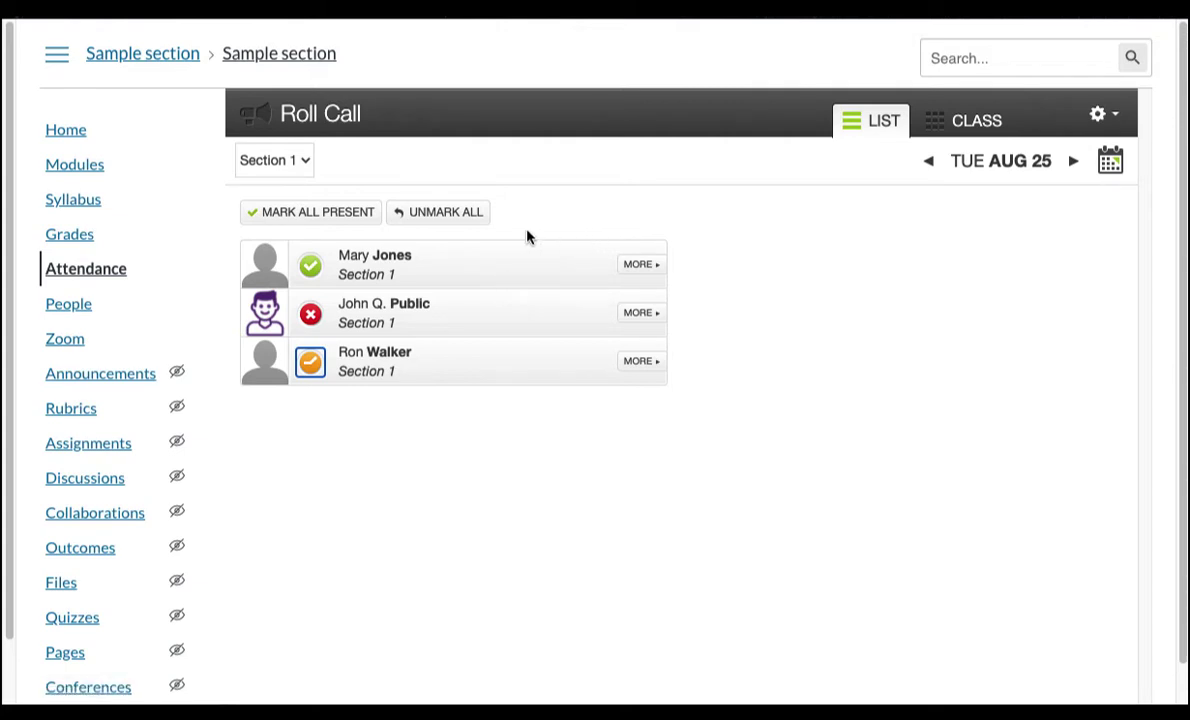
# From the first student's details, add a green star badge named 'Physically present'
pyautogui.click(640, 265)
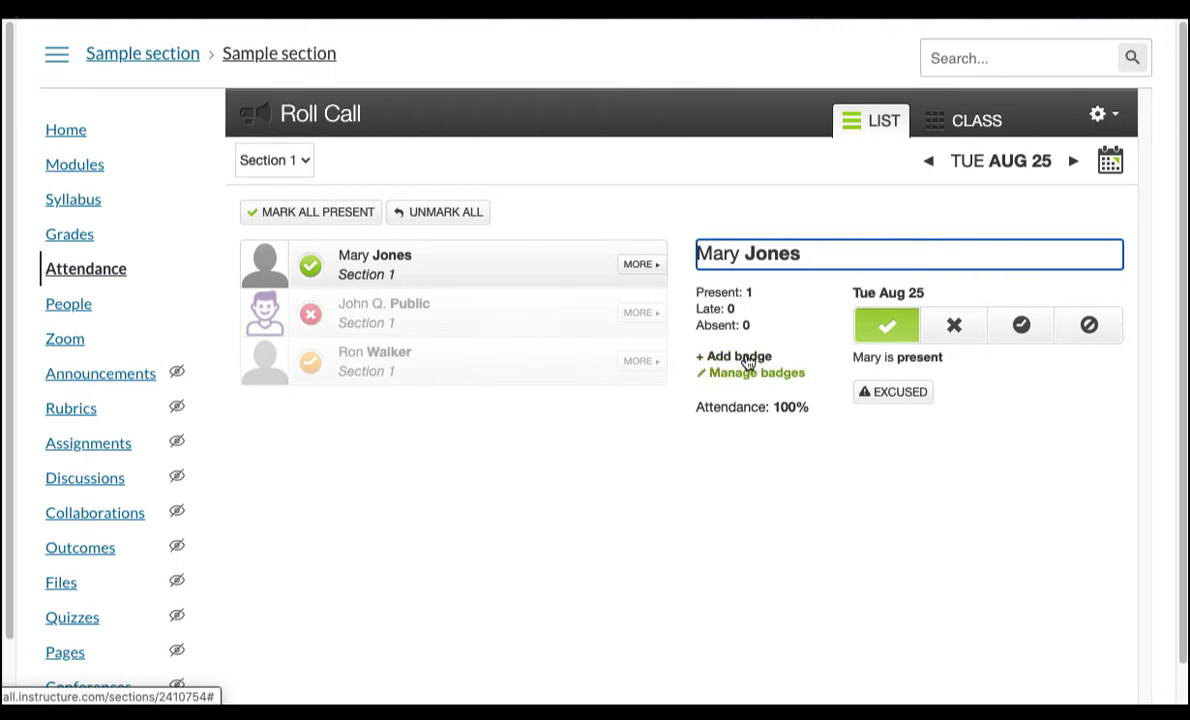
pyautogui.click(747, 357)
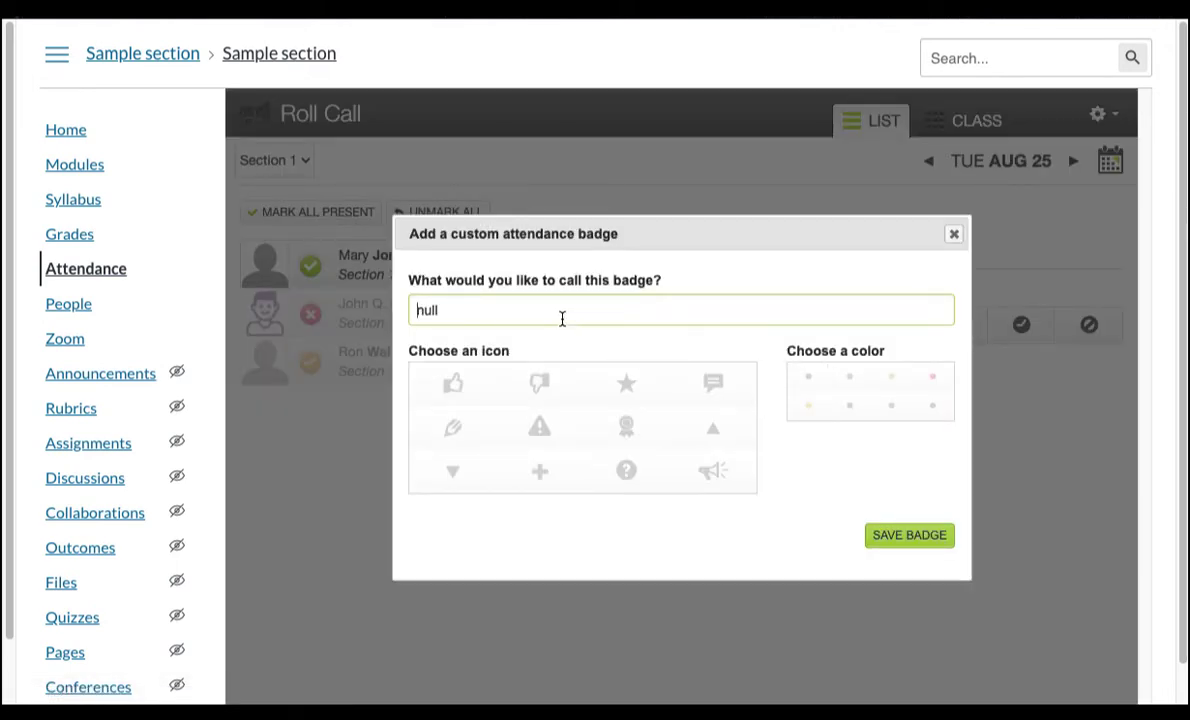
pyautogui.moveTo(562, 318); pyautogui.dragTo(390, 292)
pyautogui.write('Ph')
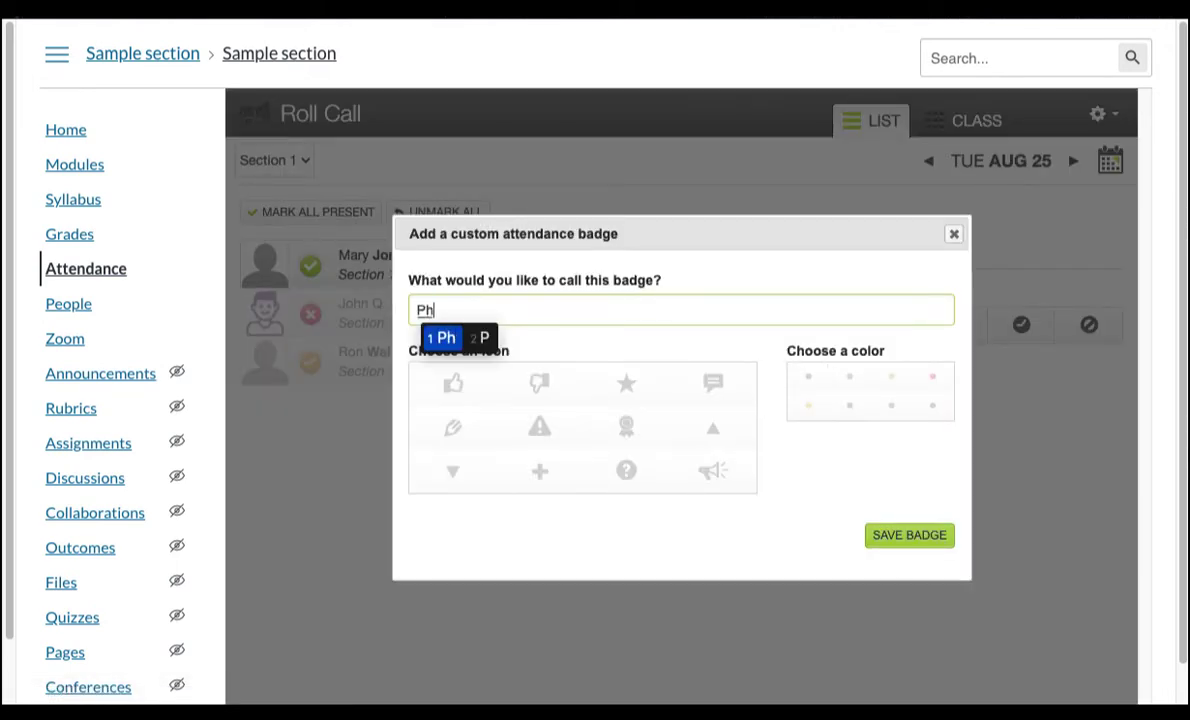
pyautogui.press('BackSpace')
pyautogui.press('BackSpace')
pyautogui.write('P')
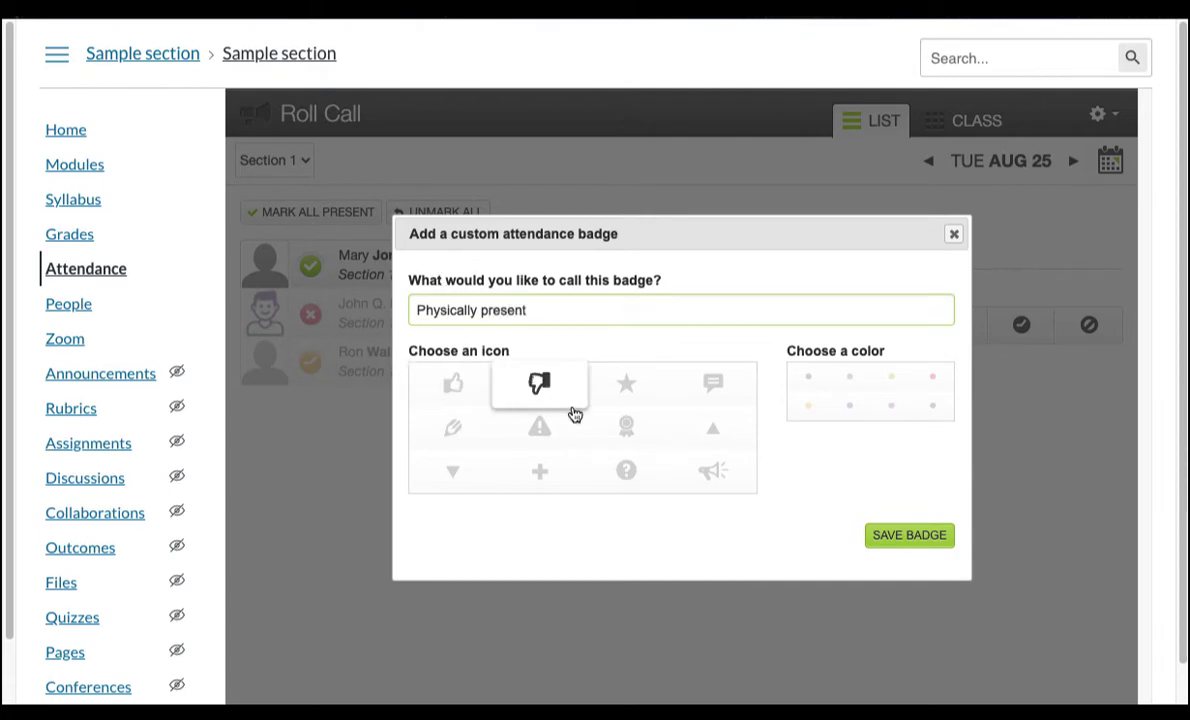
pyautogui.click(634, 394)
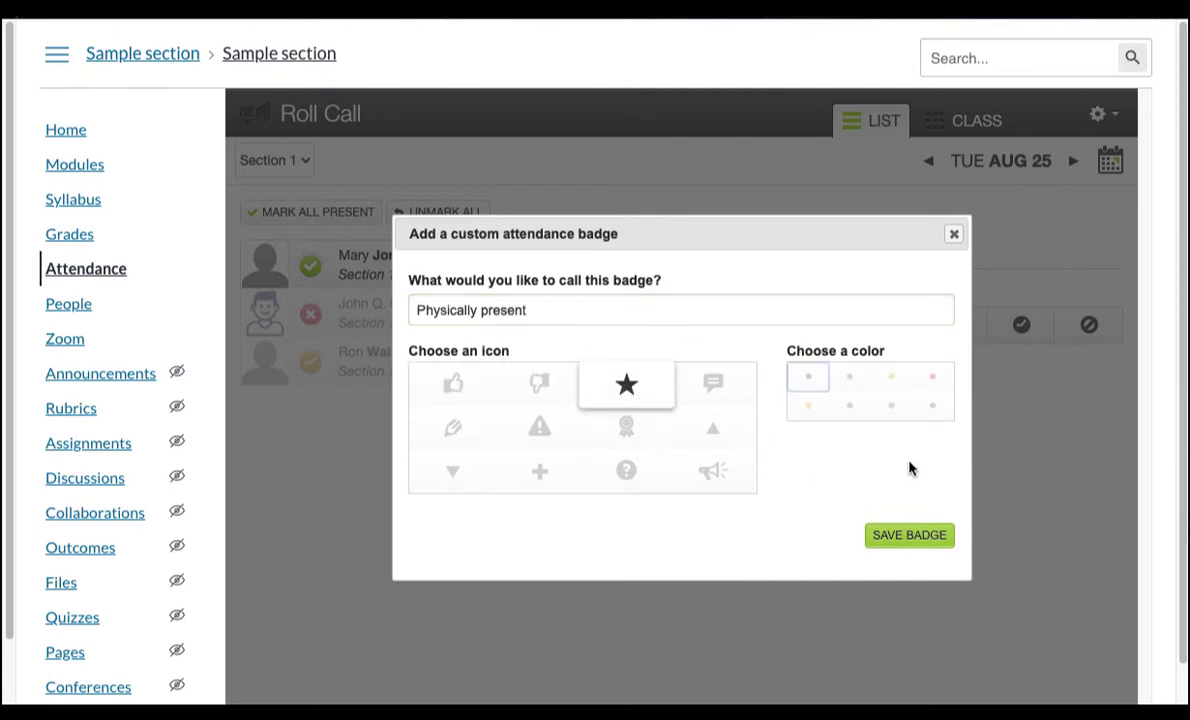
pyautogui.click(891, 380)
pyautogui.click(919, 546)
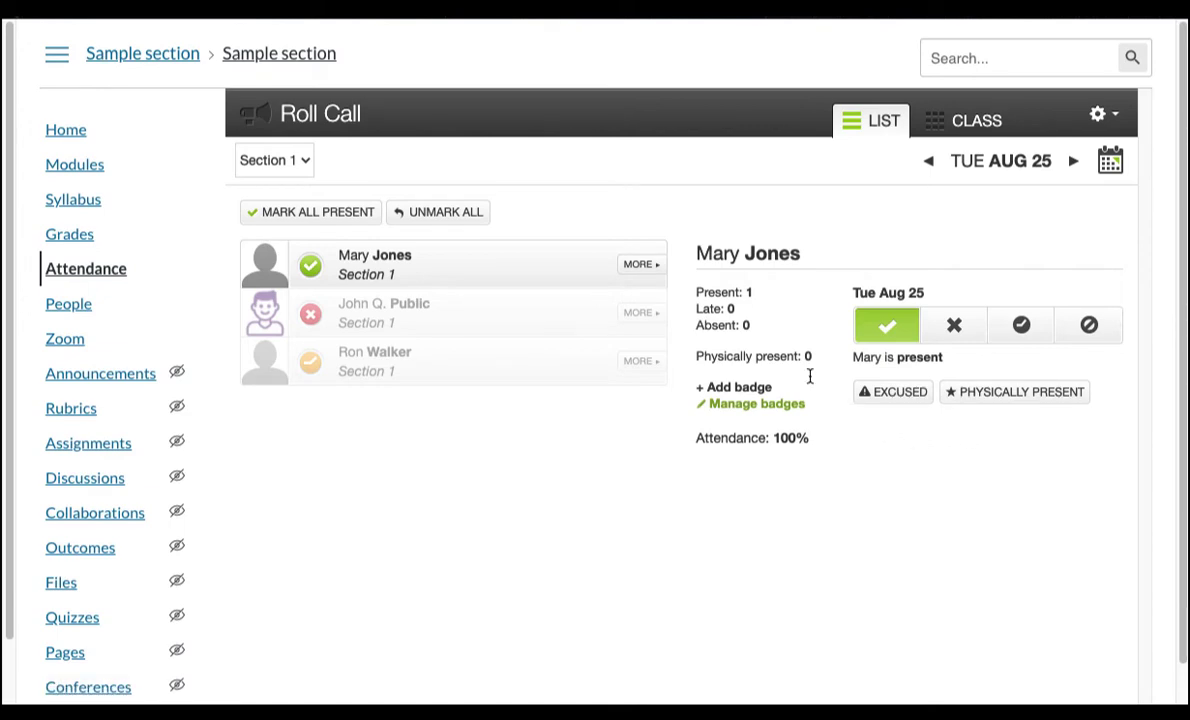
# Add a second badge, 'Remotely present', with a thumbs-up icon in green
pyautogui.click(745, 389)
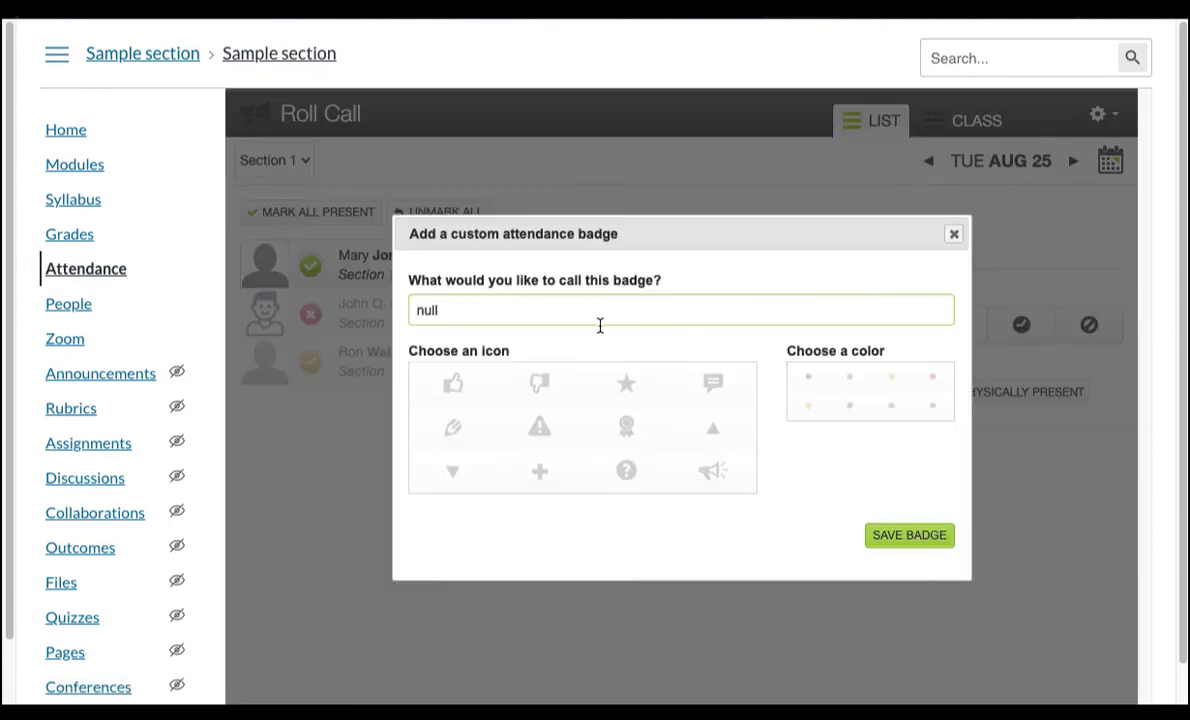
pyautogui.moveTo(545, 318); pyautogui.dragTo(347, 297)
pyautogui.write('Remotely present')
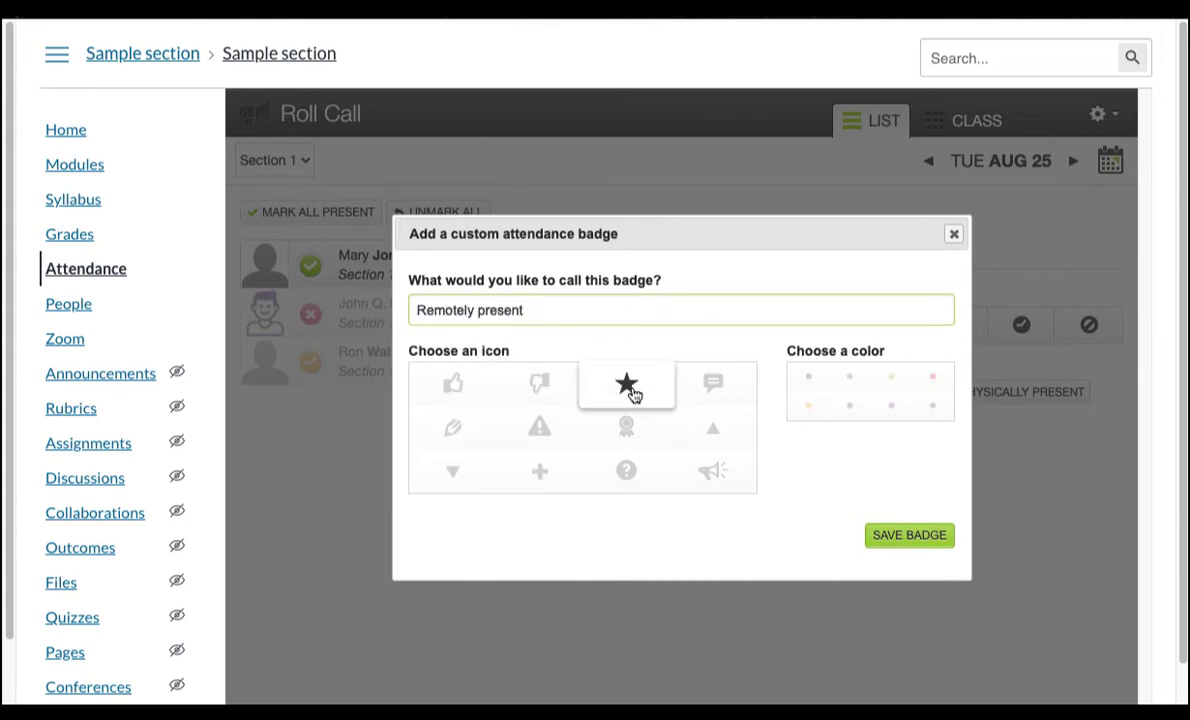
pyautogui.click(463, 387)
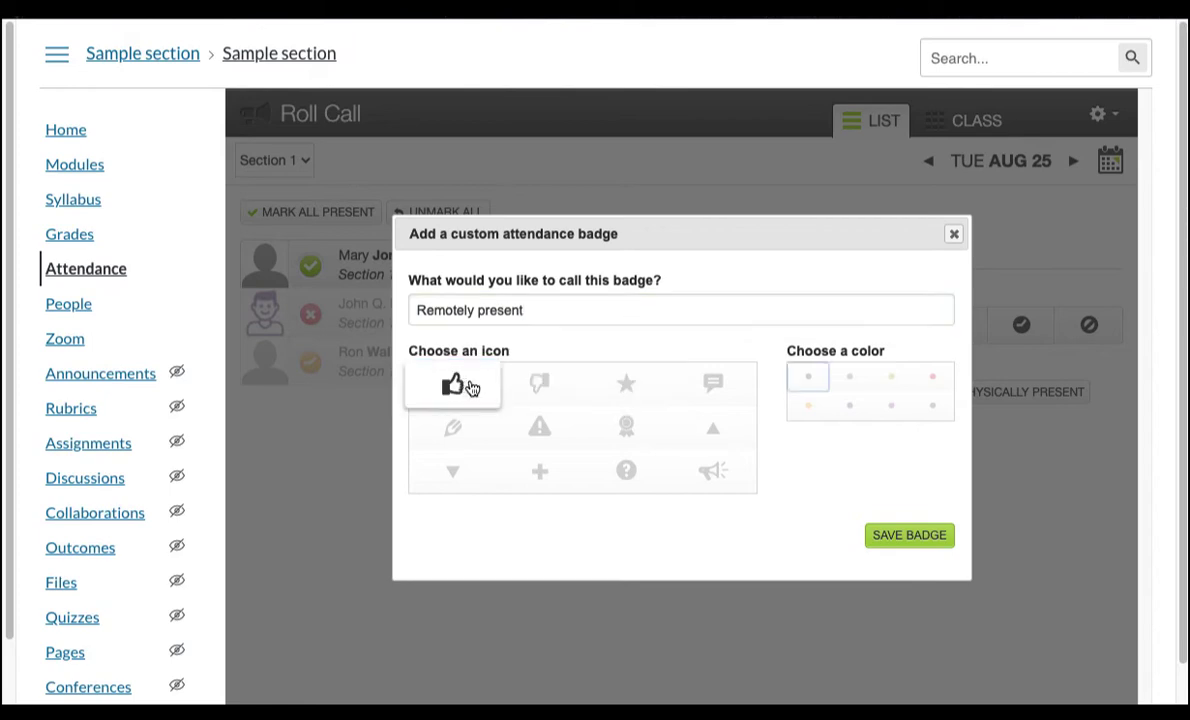
pyautogui.click(897, 388)
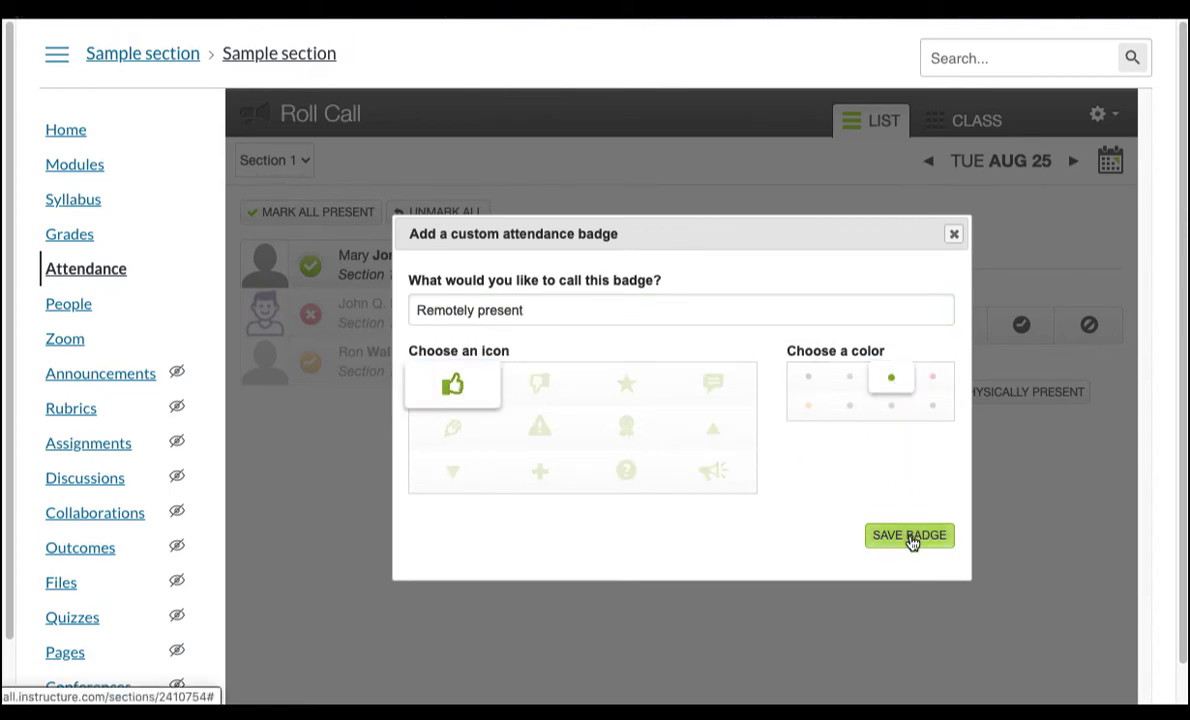
pyautogui.click(913, 540)
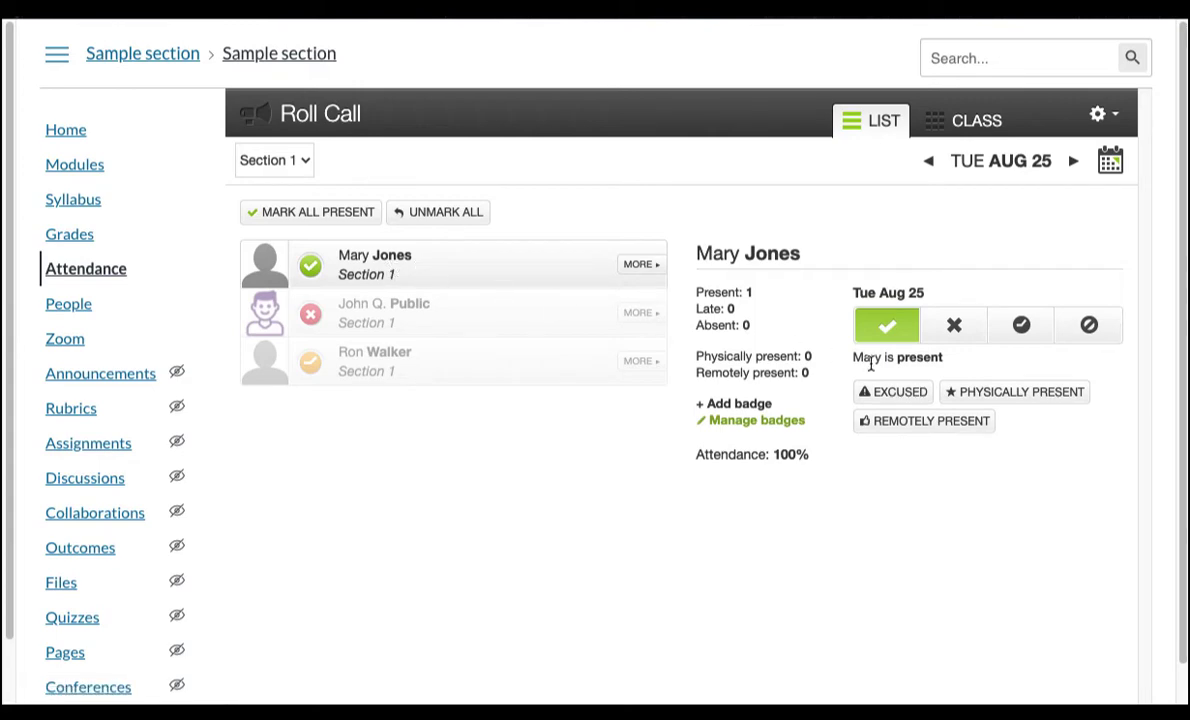
# Give the first student the Remotely present badge and the third the Physically present badge
pyautogui.click(927, 428)
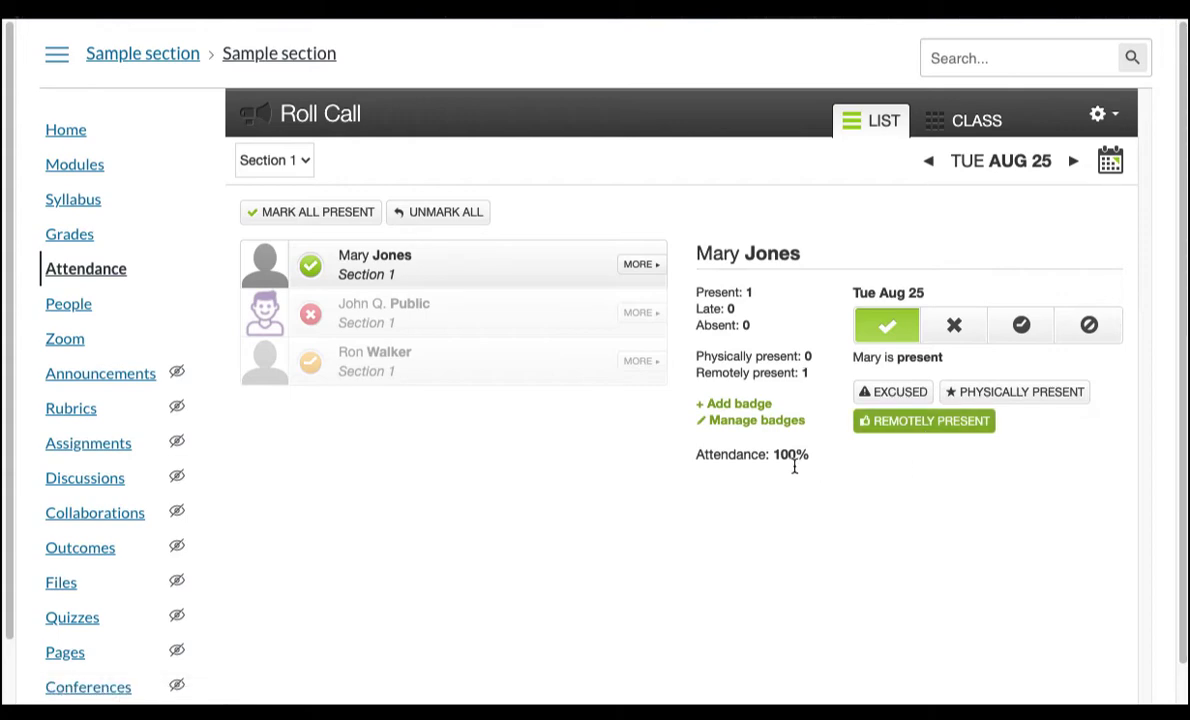
pyautogui.click(420, 373)
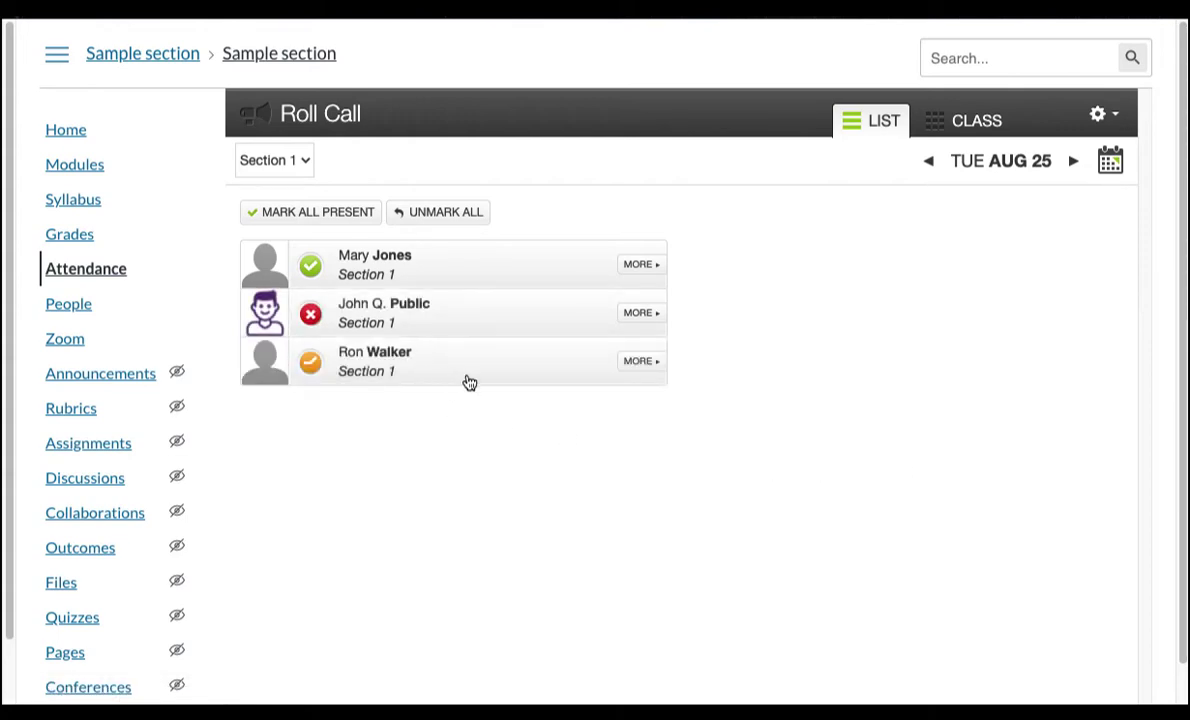
pyautogui.click(641, 362)
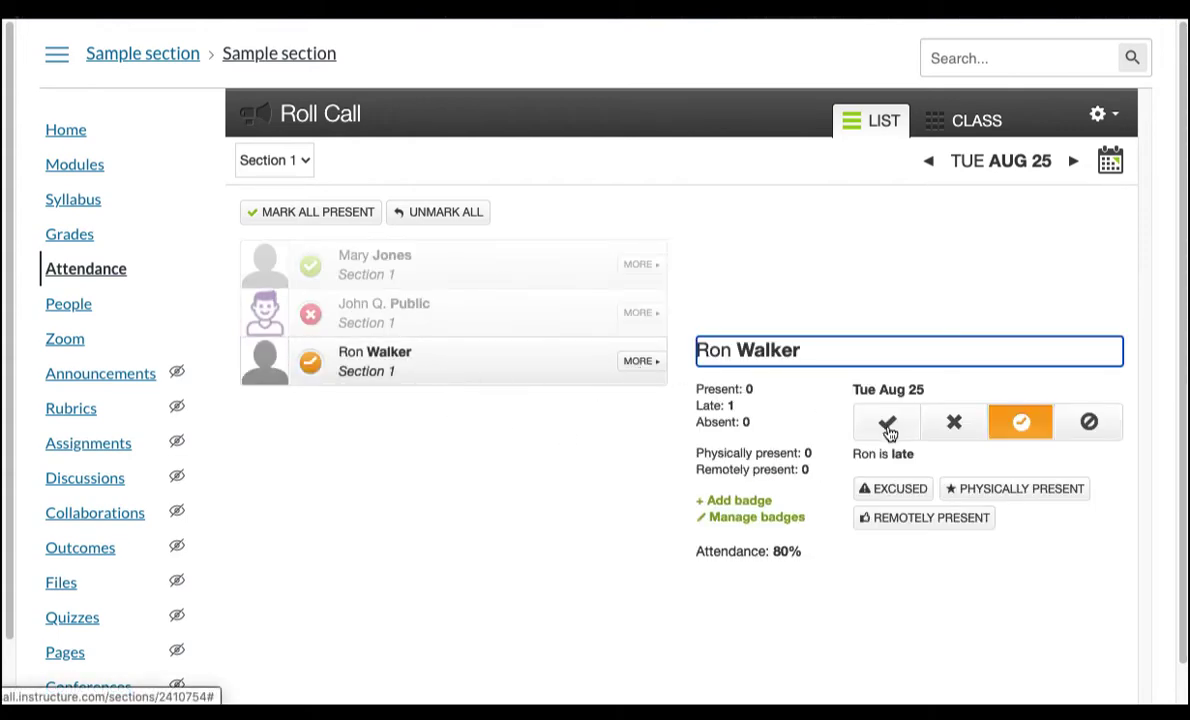
pyautogui.click(1043, 492)
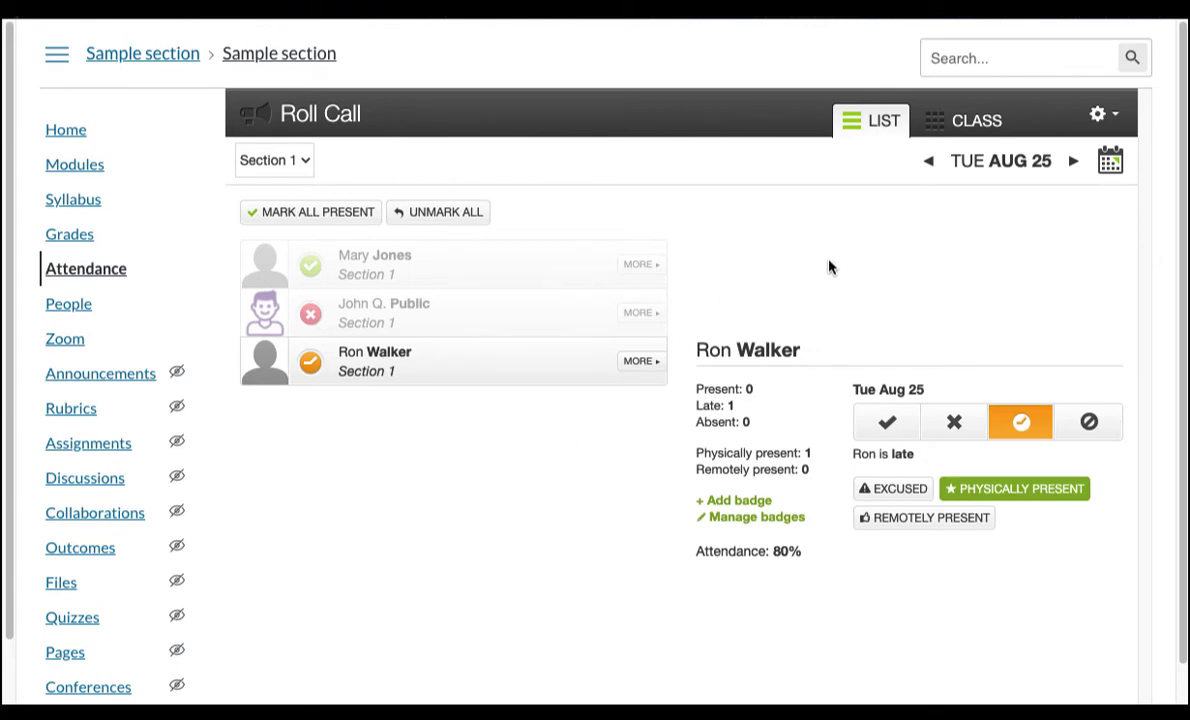
pyautogui.click(775, 244)
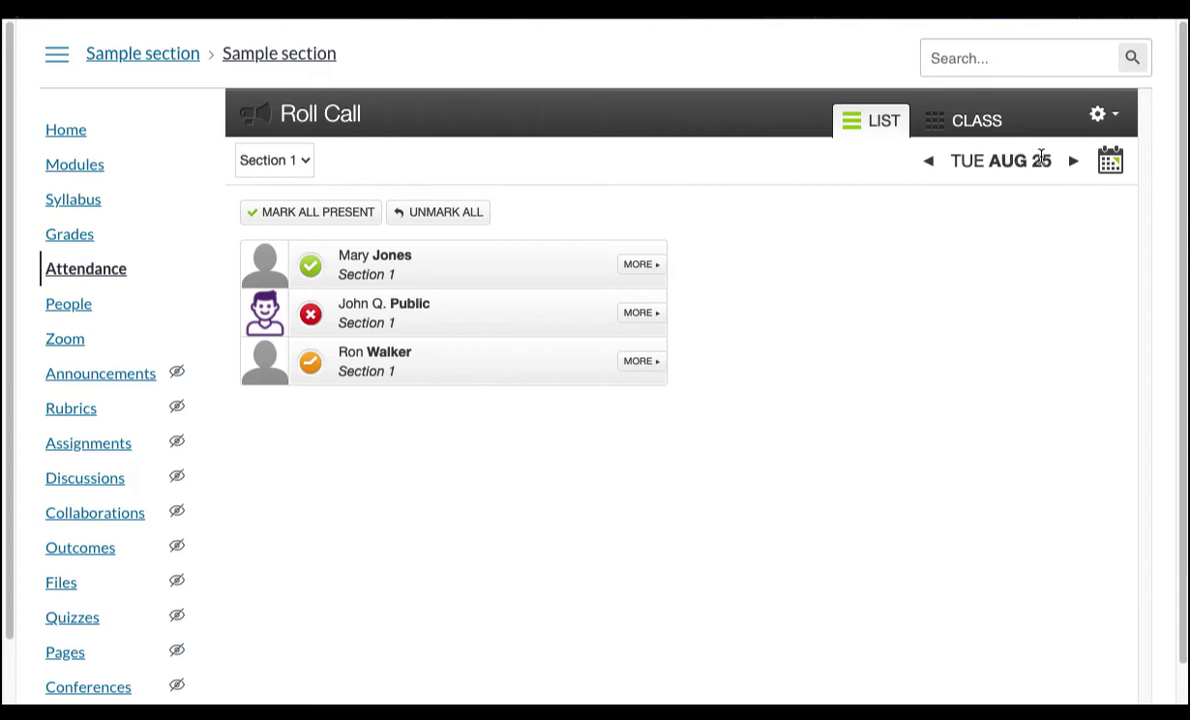
# On Mon Aug 24, mark everyone present and tag the first student remotely present and the third physically present
pyautogui.click(929, 164)
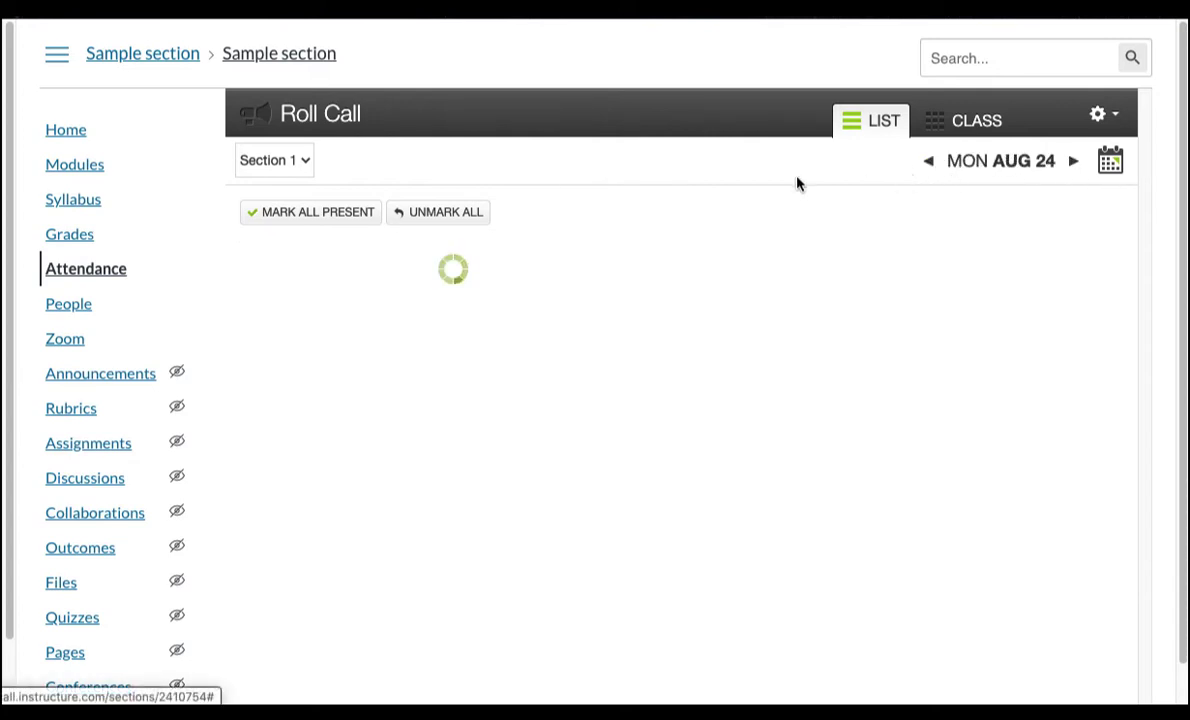
pyautogui.click(325, 218)
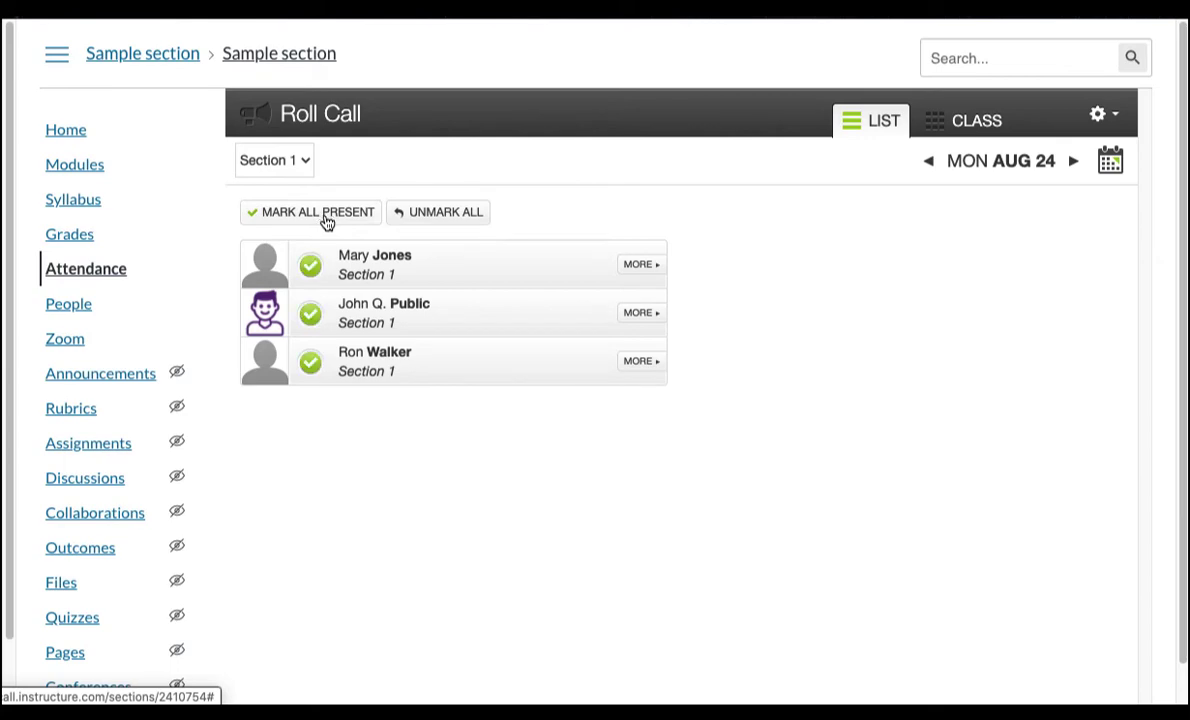
pyautogui.click(645, 268)
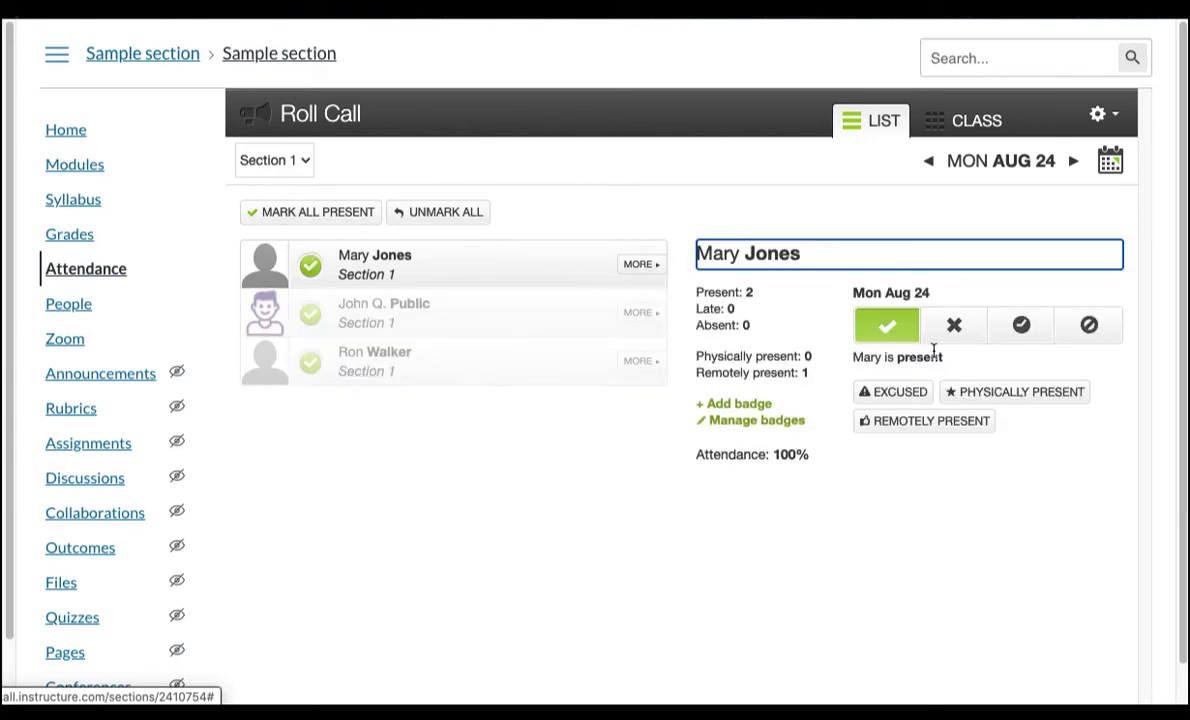
pyautogui.click(955, 424)
pyautogui.click(540, 373)
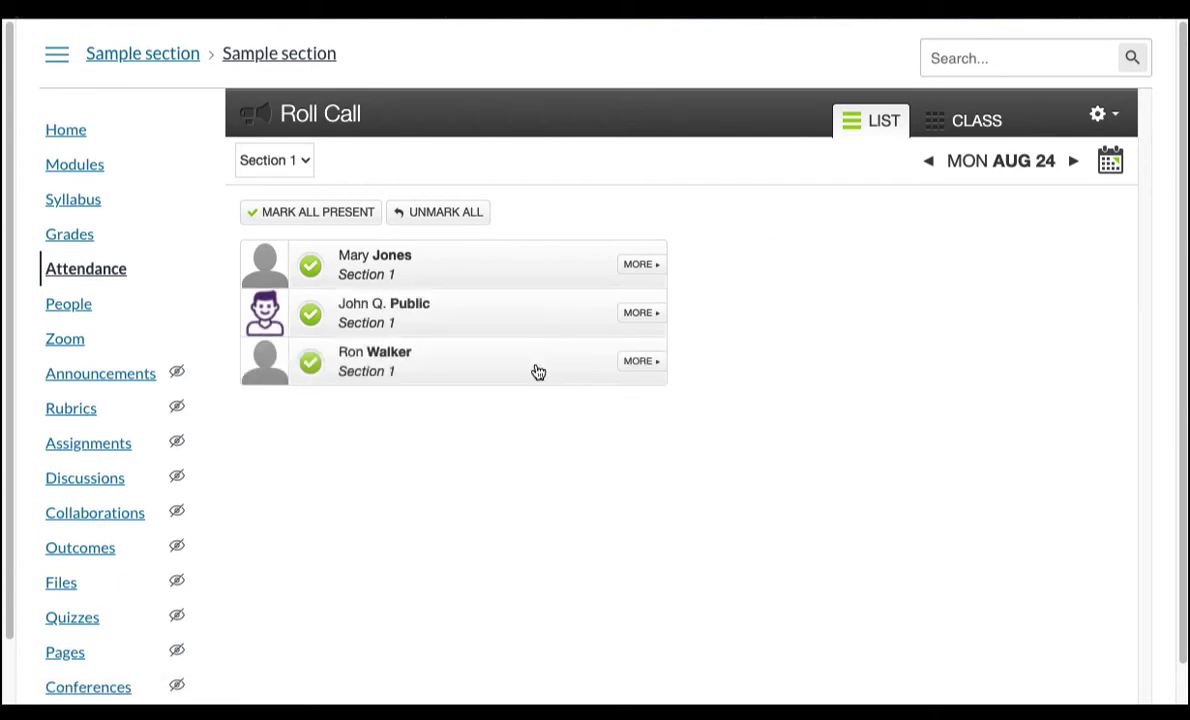
pyautogui.click(641, 362)
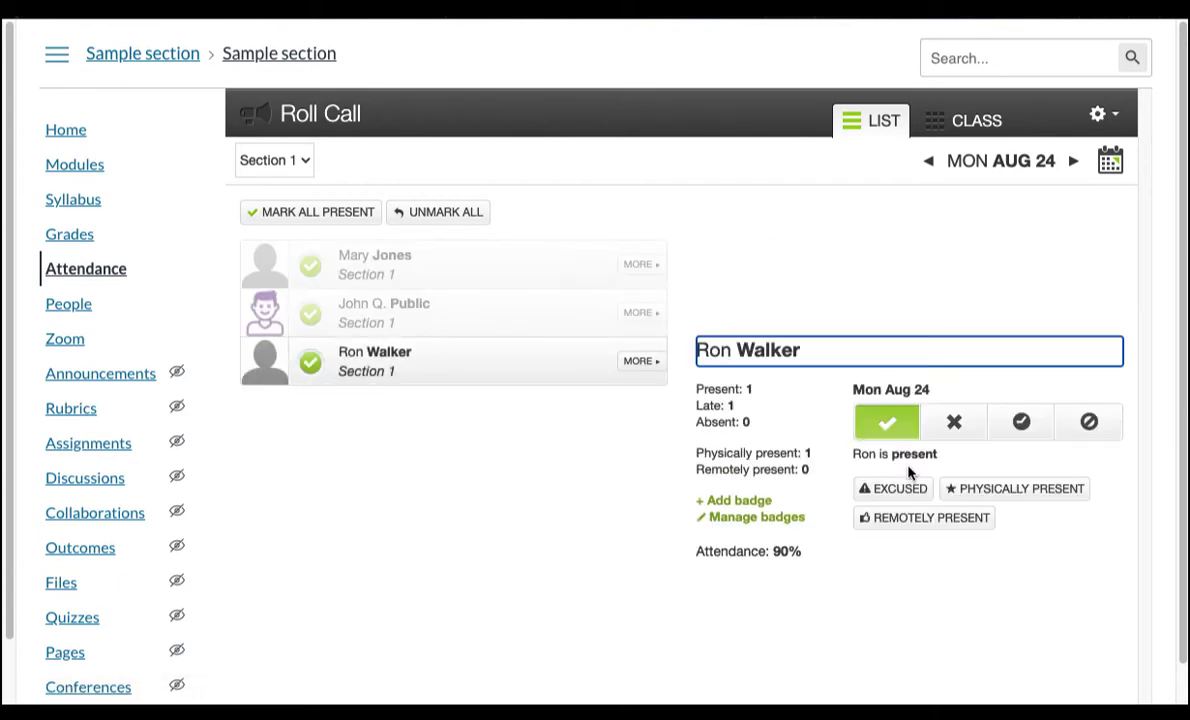
pyautogui.click(1019, 489)
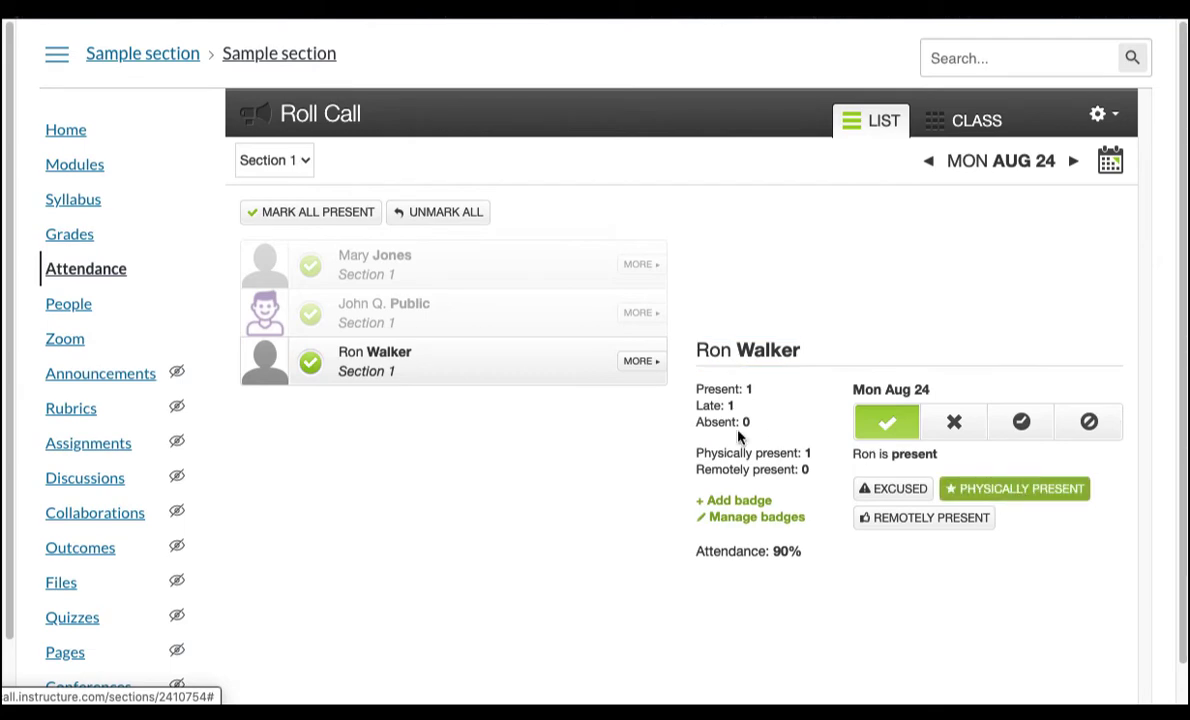
pyautogui.click(595, 515)
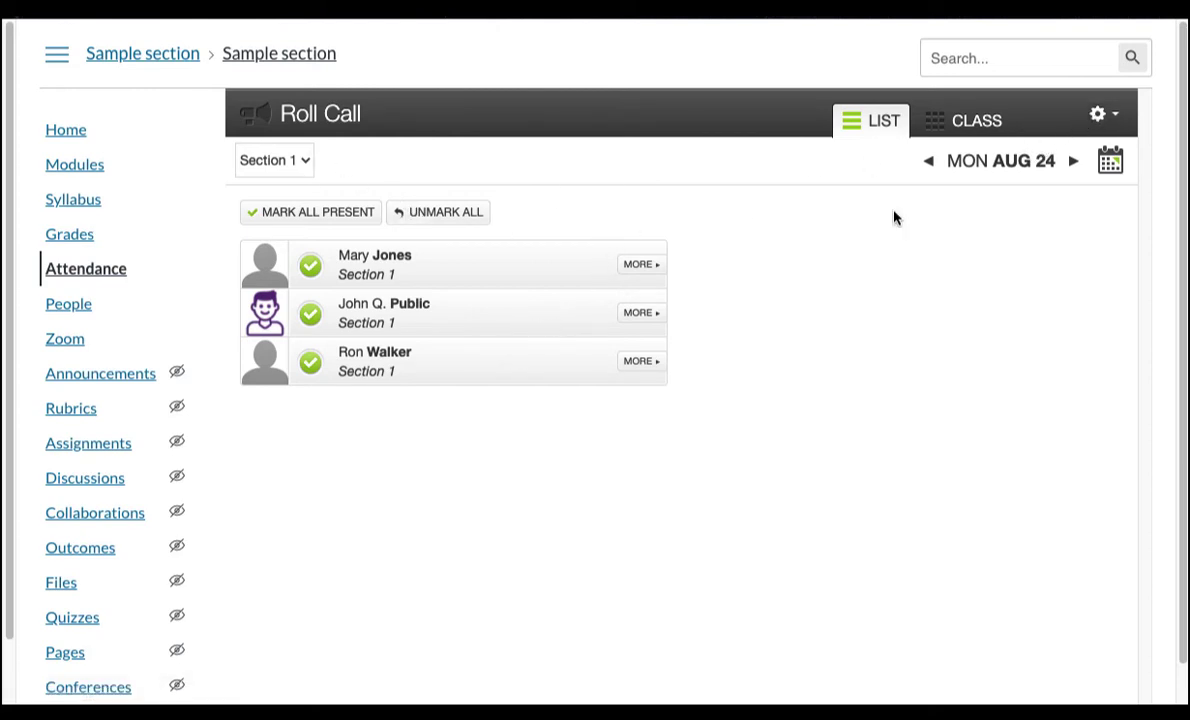
# In Roll Call Settings, set lateness to 72% of a presence and exclude attendance from the final grade
pyautogui.click(1098, 119)
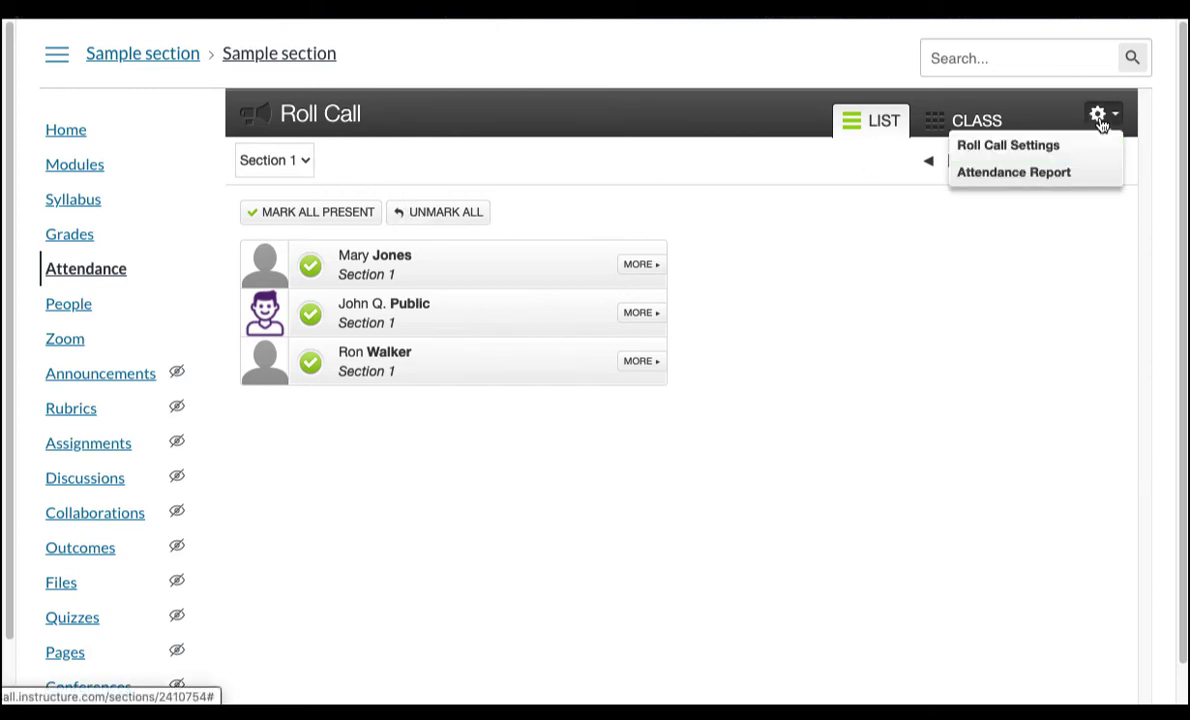
pyautogui.click(1033, 151)
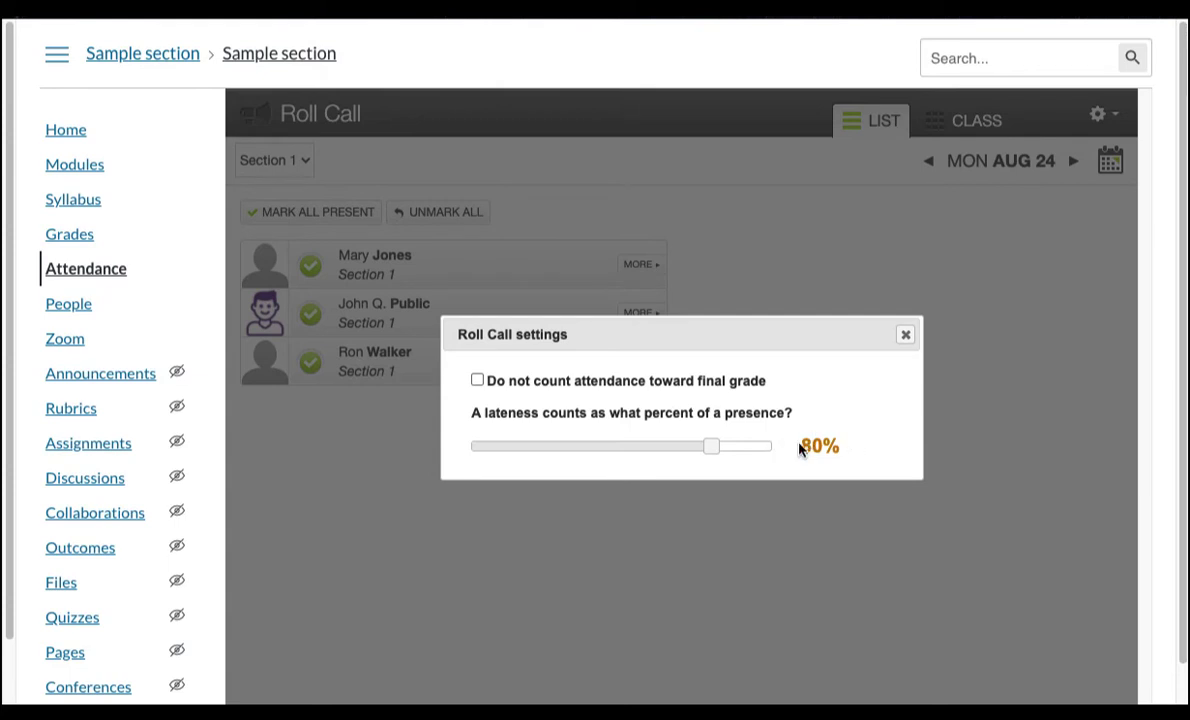
pyautogui.moveTo(713, 449)
pyautogui.mouseDown()
pyautogui.moveTo(682, 449)
pyautogui.moveTo(711, 450)
pyautogui.mouseUp()
pyautogui.click(477, 382)
pyautogui.click(905, 337)
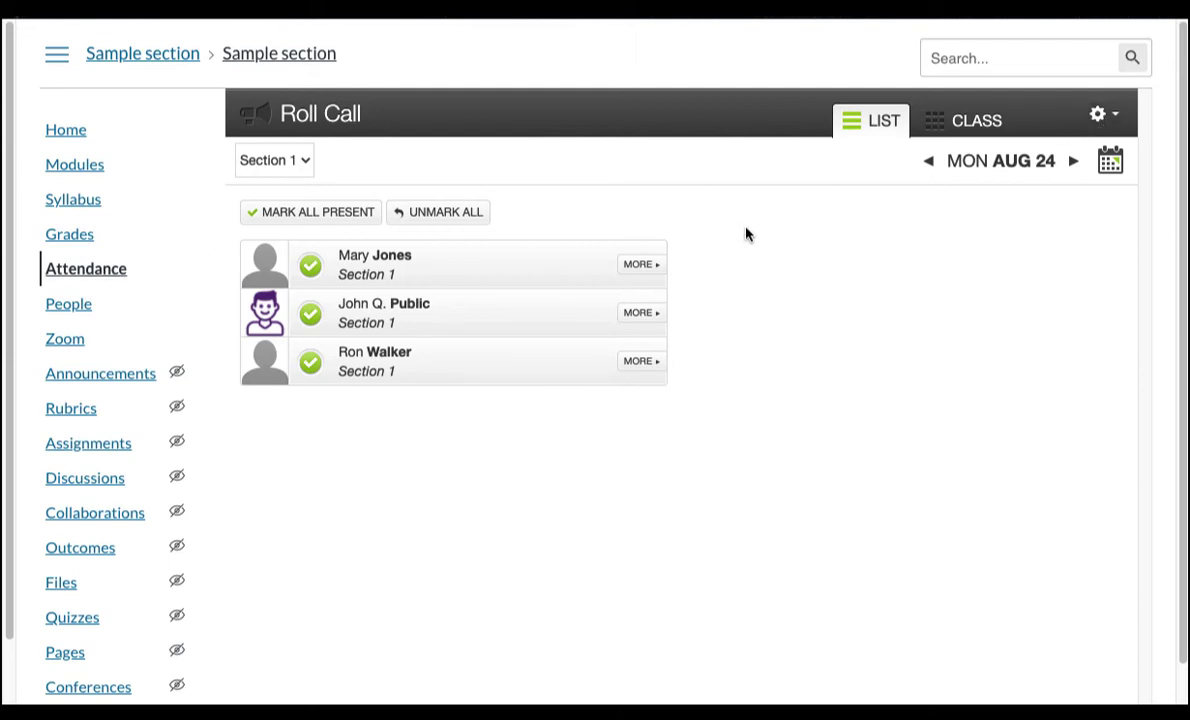
# View the gradebook's Roll Call Attendance scores: 100%, 50% and 90%
pyautogui.click(80, 236)
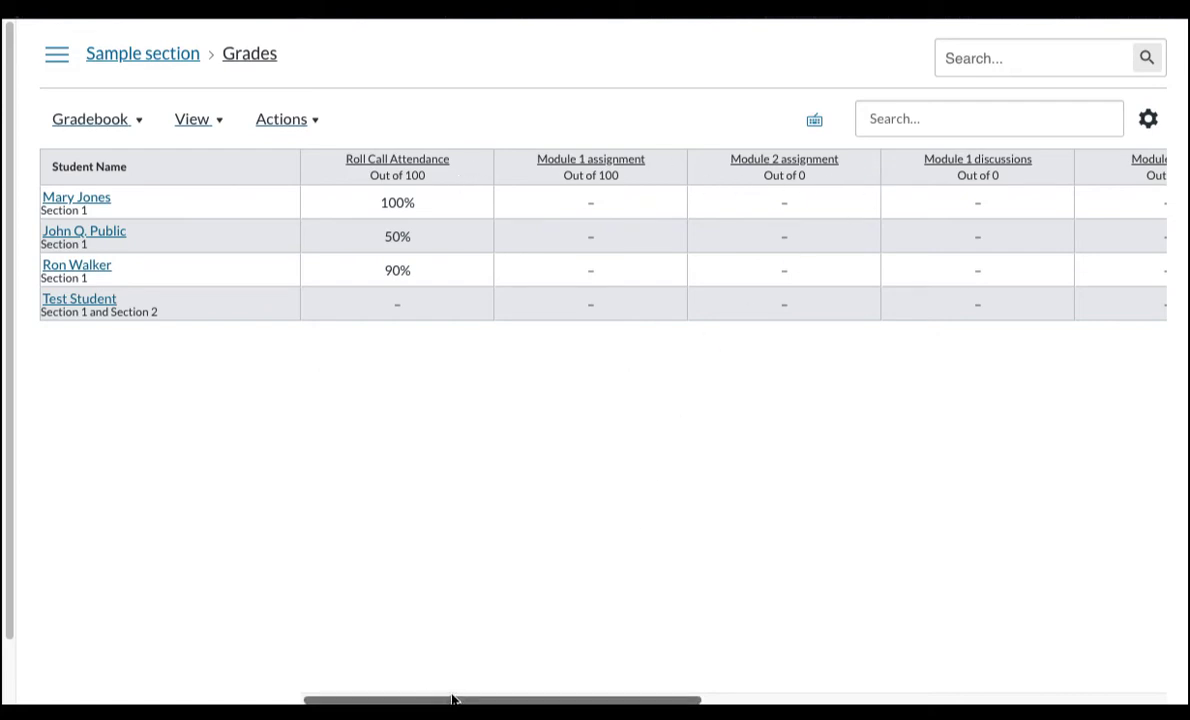
pyautogui.moveTo(452, 699); pyautogui.dragTo(1050, 690)
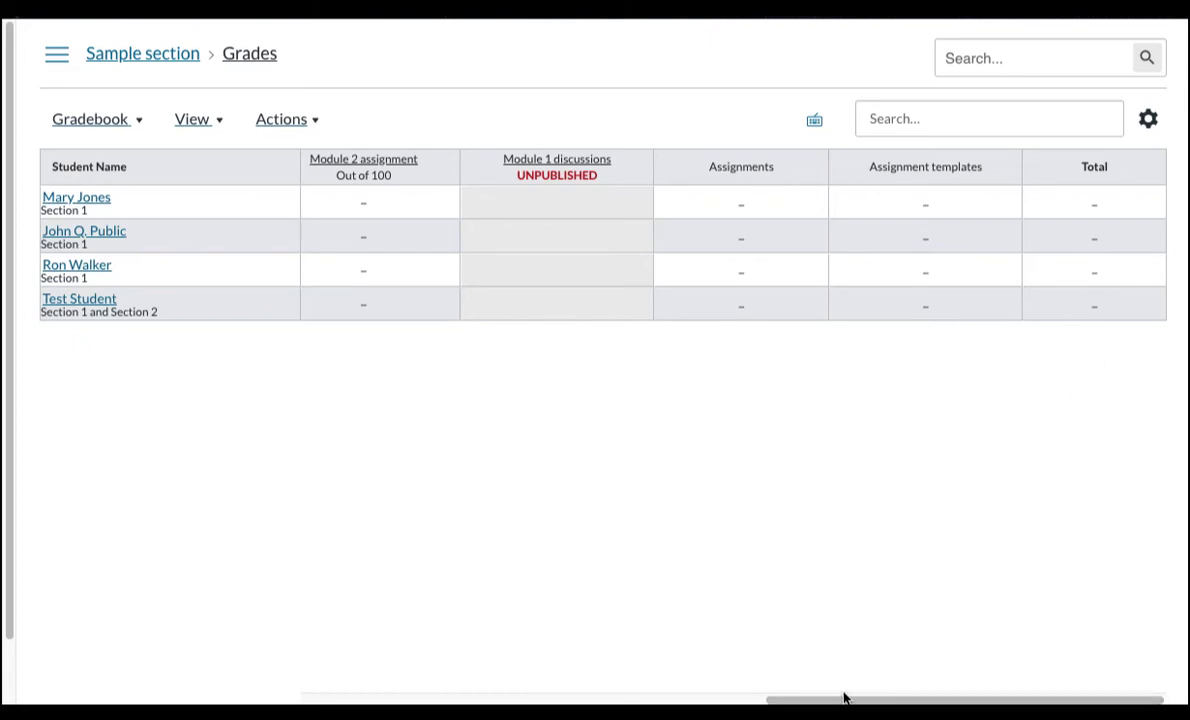
pyautogui.moveTo(797, 703); pyautogui.dragTo(284, 669)
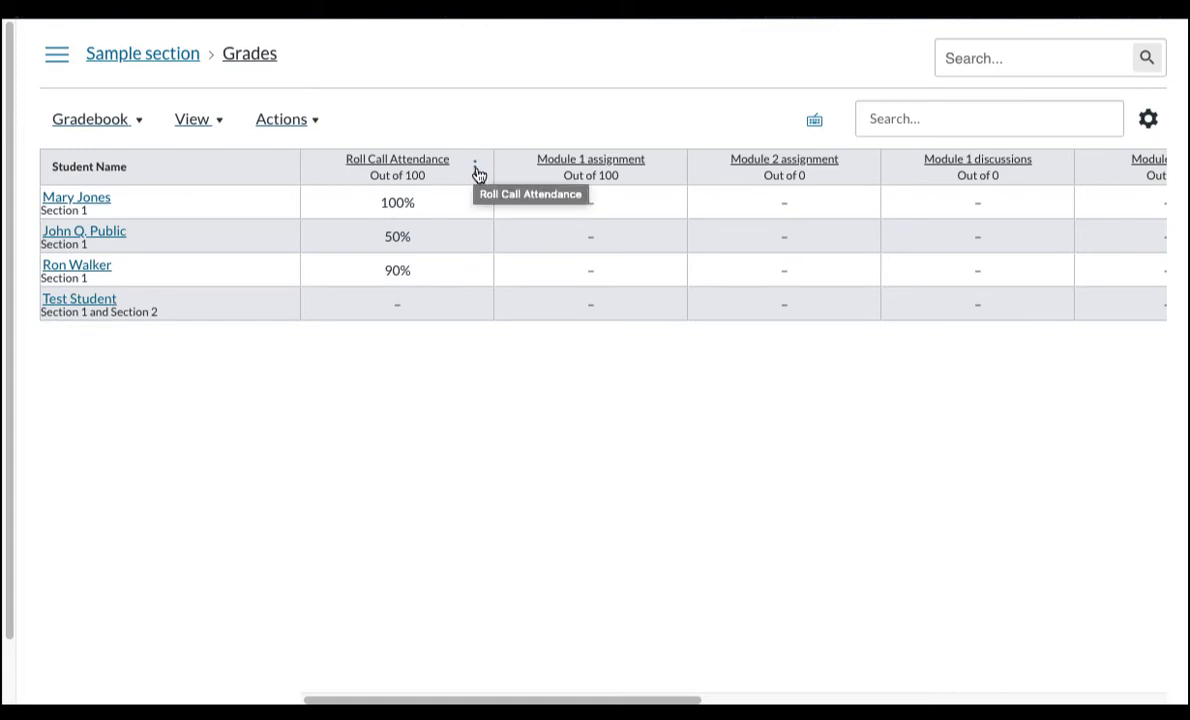
# Switch the Roll Call Attendance grade posting policy to Manual and save it
pyautogui.click(476, 172)
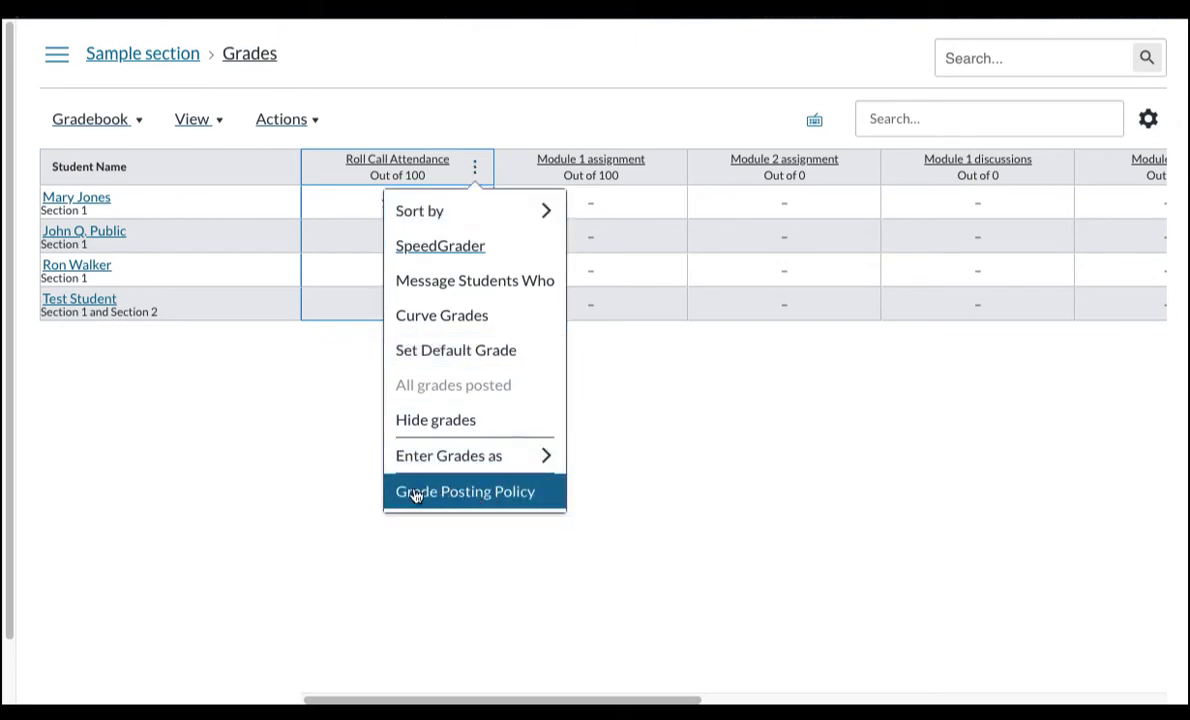
pyautogui.click(493, 494)
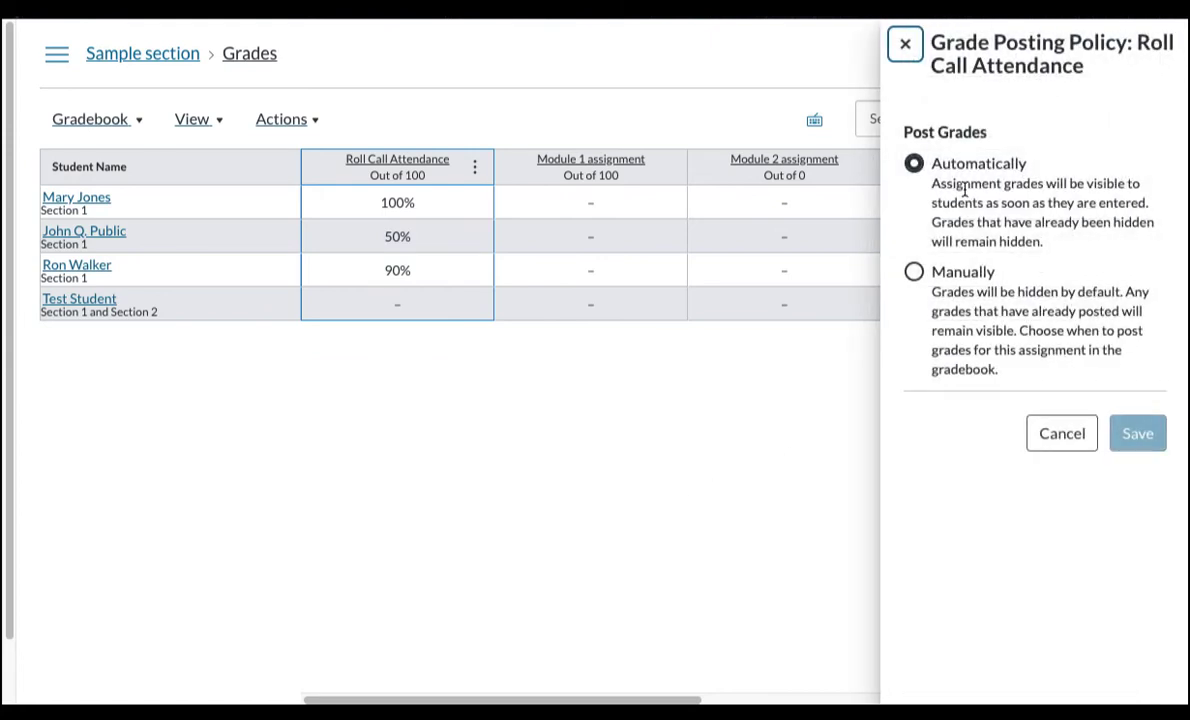
pyautogui.click(913, 271)
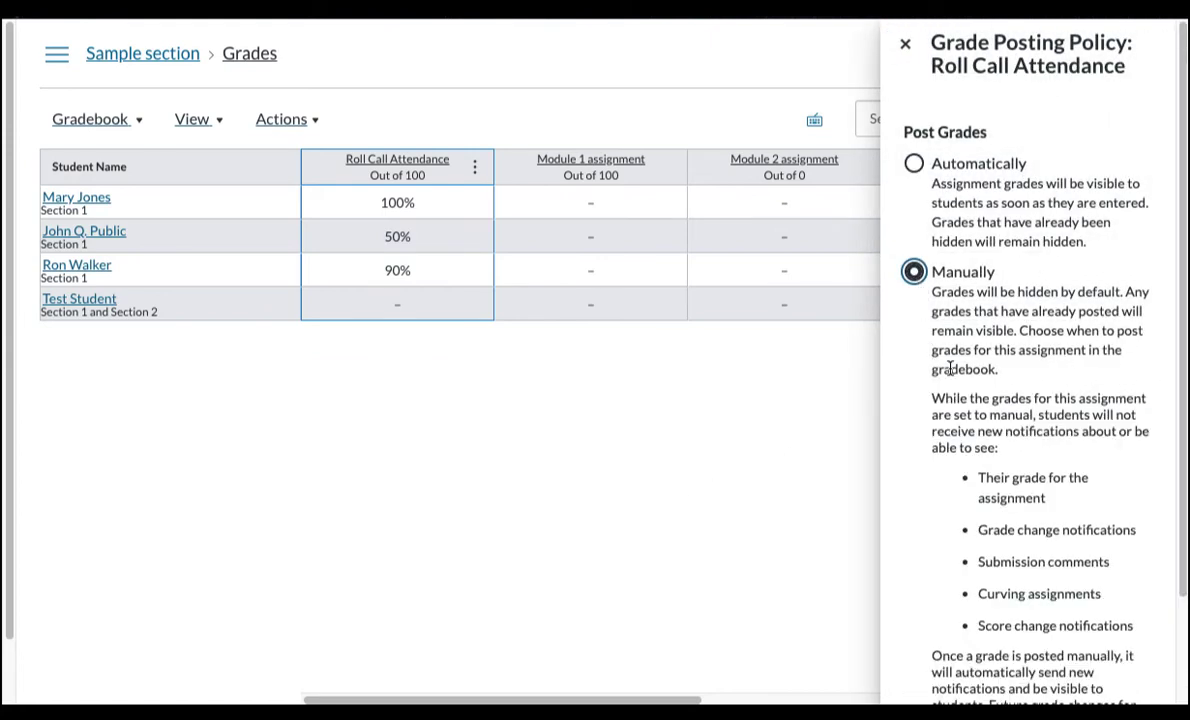
pyautogui.scroll(-3, 958, 440)
pyautogui.click(1121, 685)
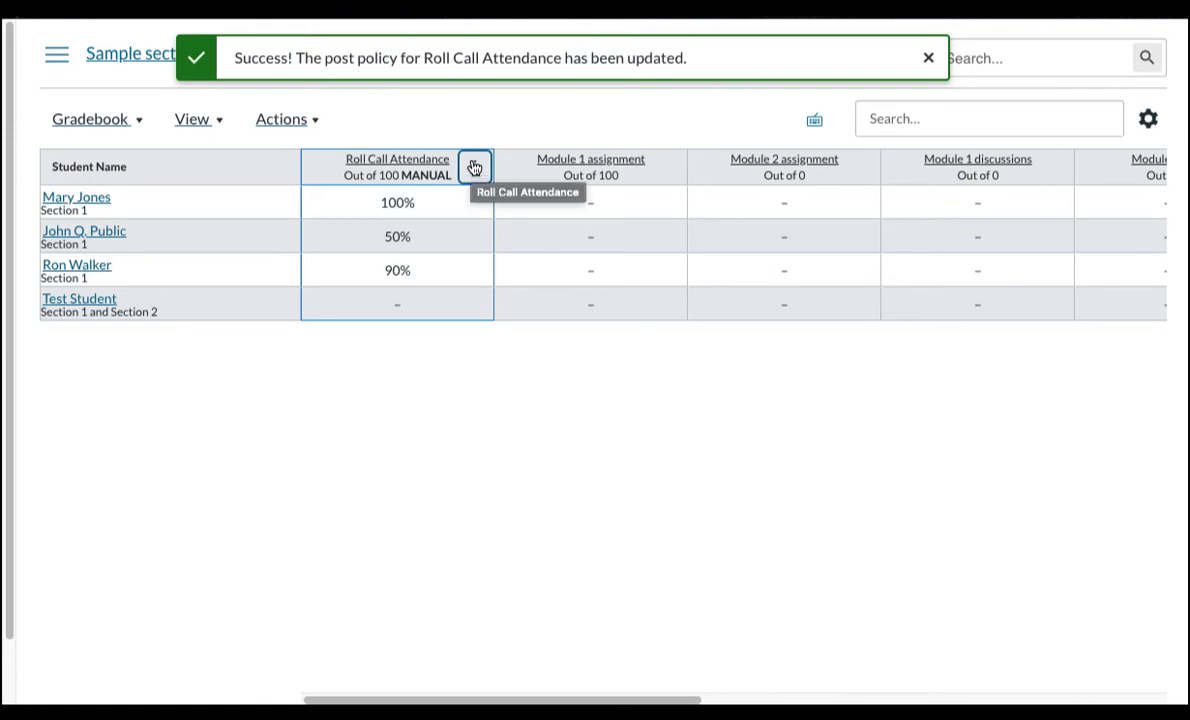
# Change the Roll Call Attendance posting policy back to Automatically and save
pyautogui.click(474, 167)
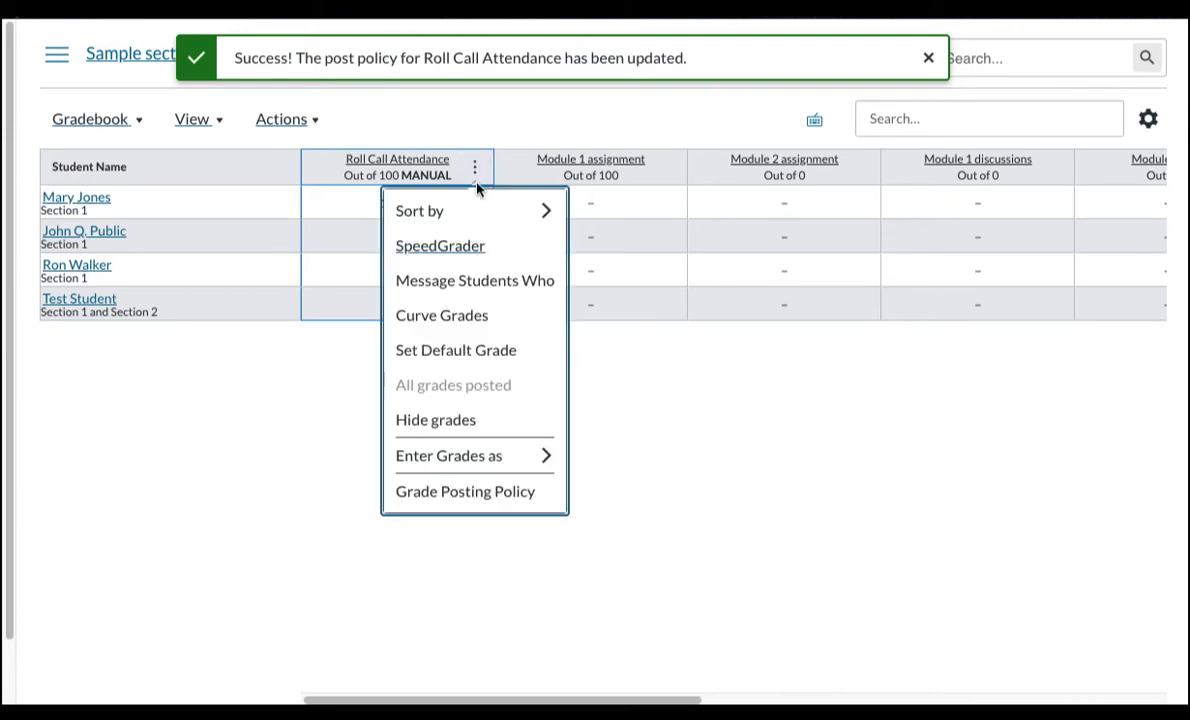
pyautogui.click(495, 503)
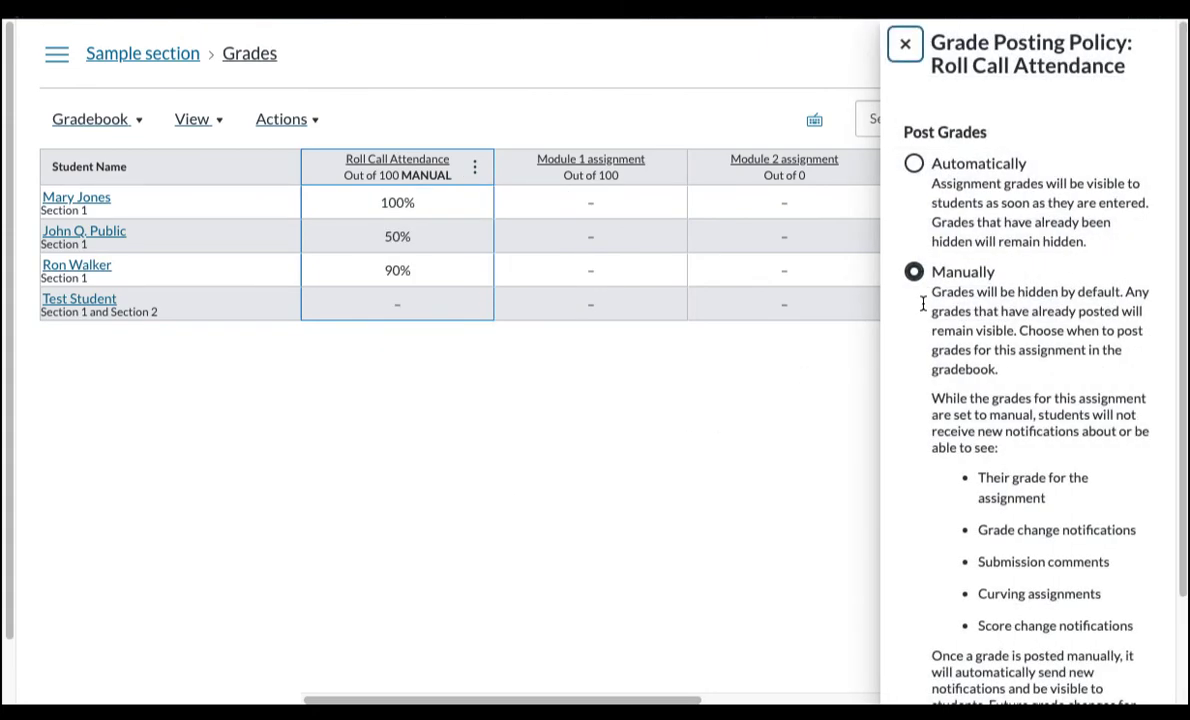
pyautogui.click(914, 163)
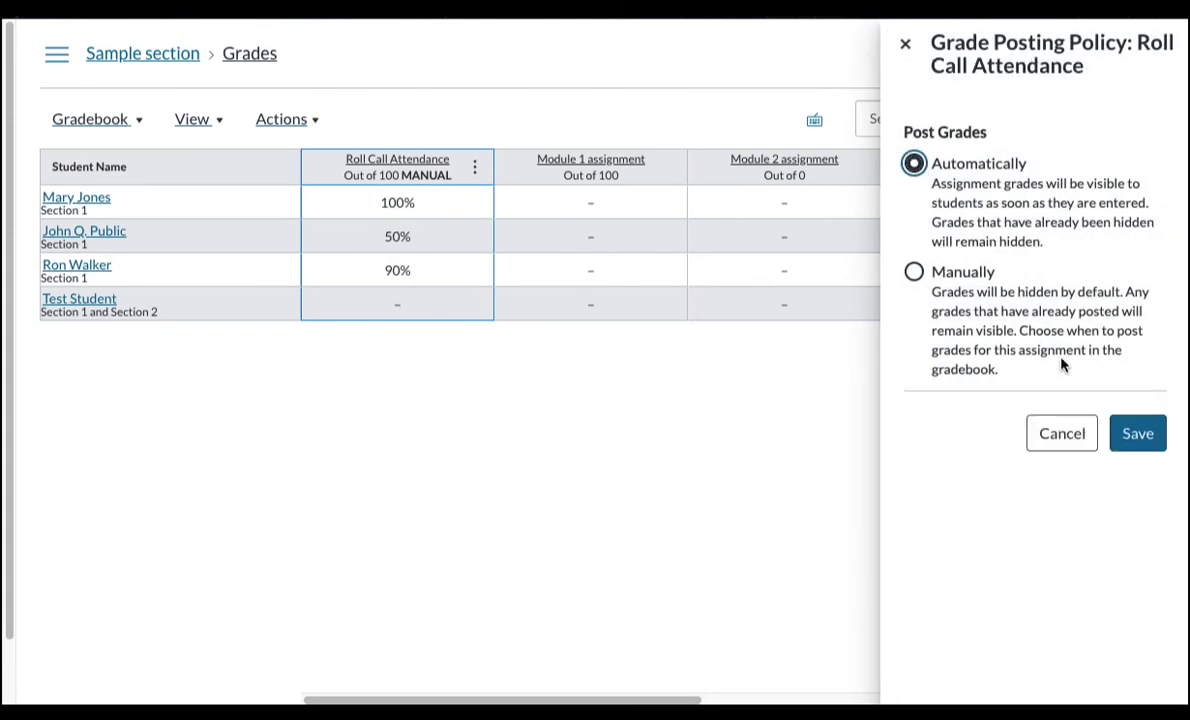
pyautogui.click(1145, 451)
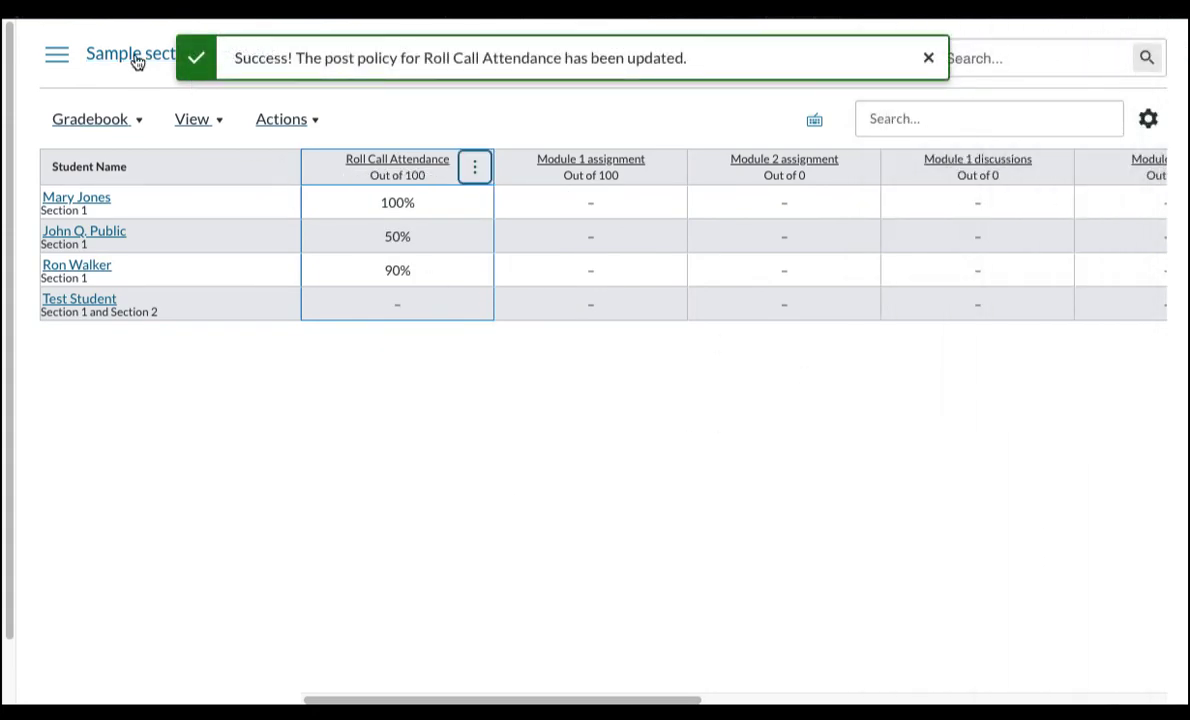
# Act as the student who scored 50% on attendance
pyautogui.click(100, 238)
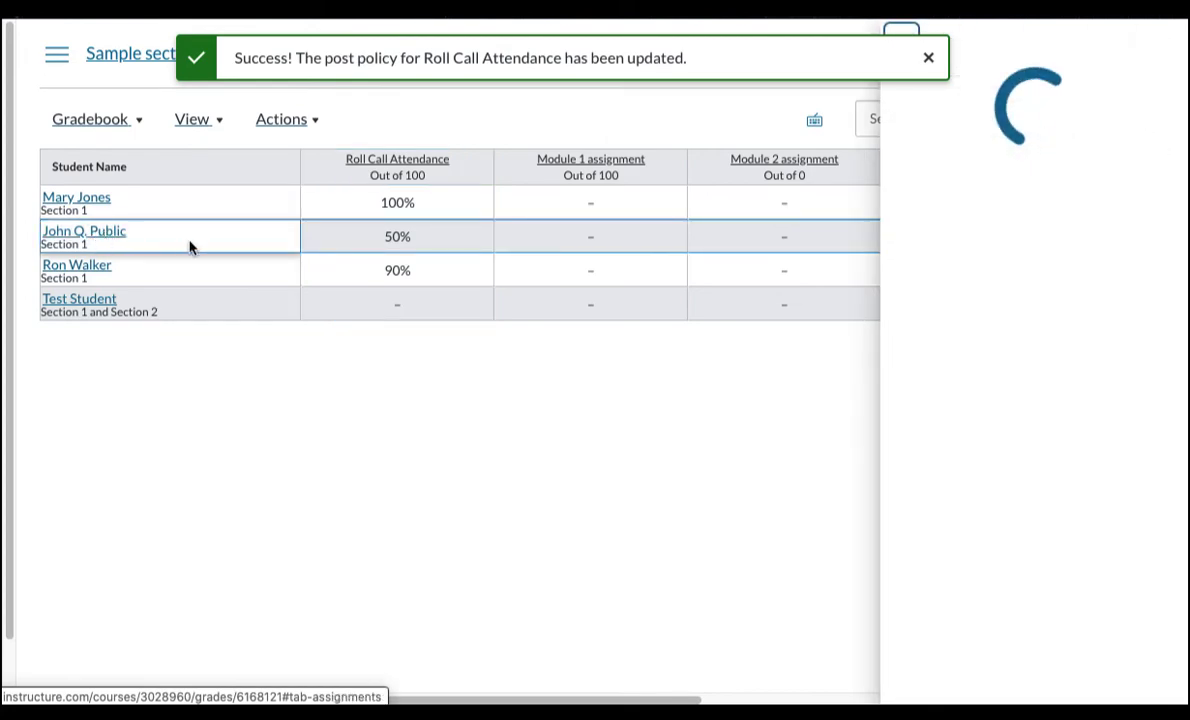
pyautogui.click(1035, 130)
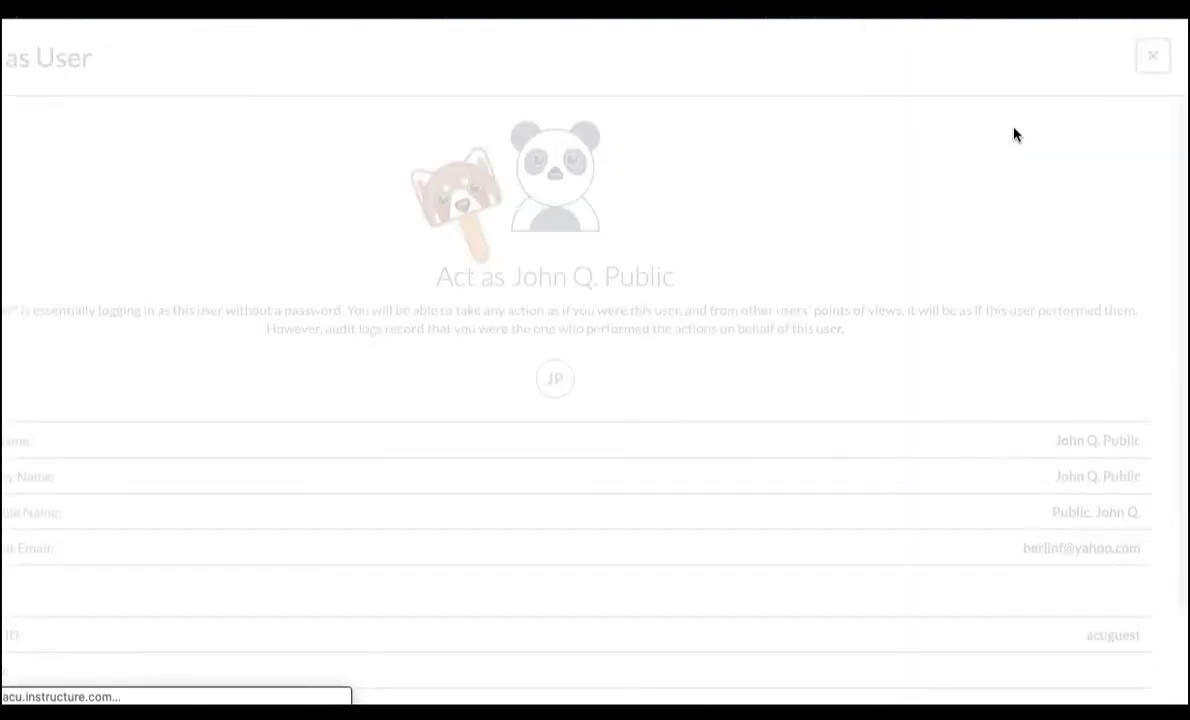
pyautogui.scroll(-3, 744, 333)
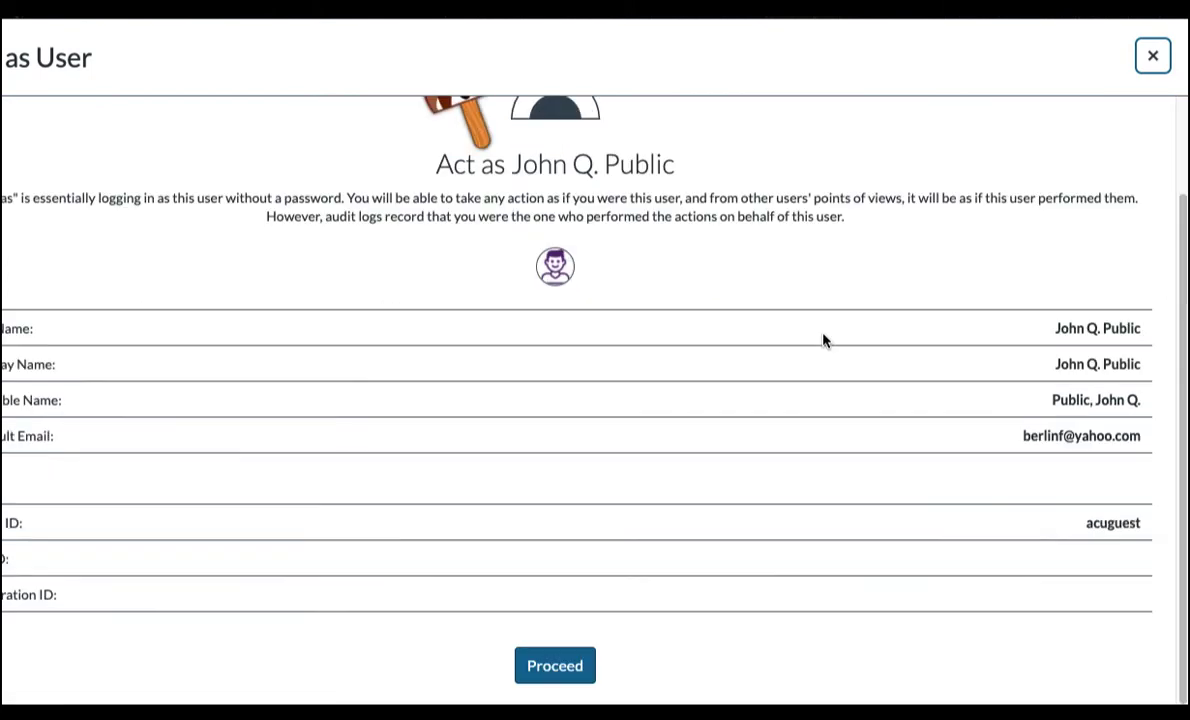
pyautogui.click(539, 667)
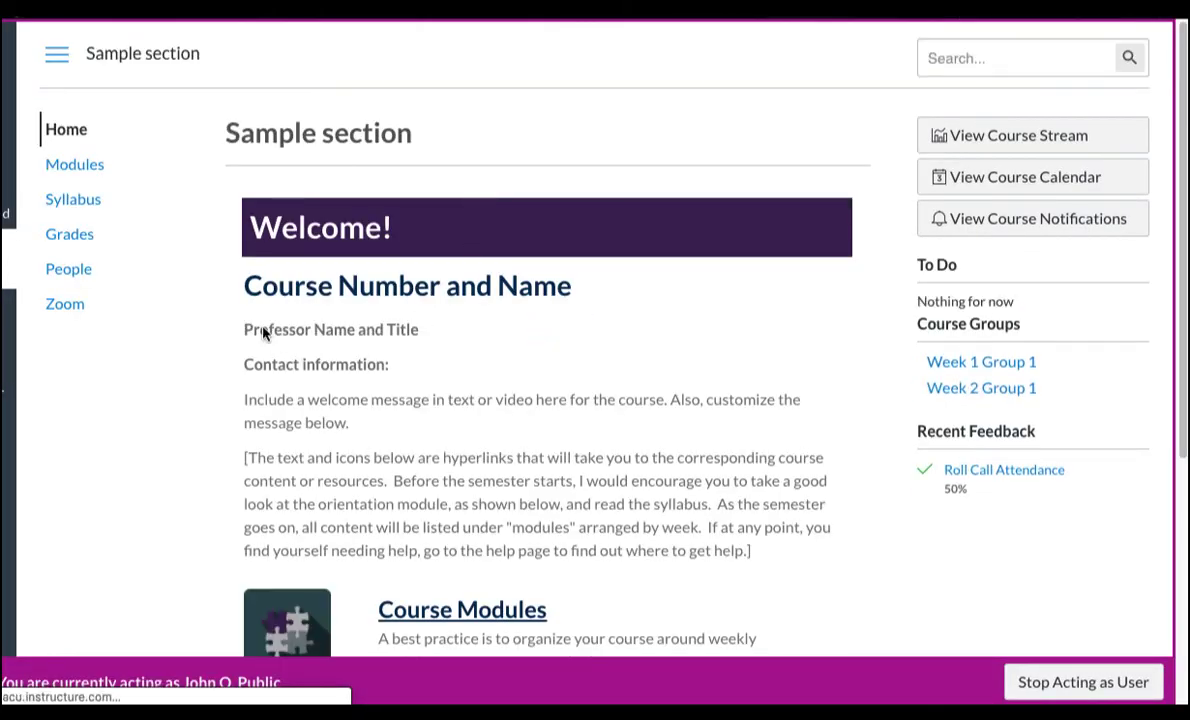
# Review the student's Grades page and the Roll Call Attendance 50% final grade info
pyautogui.click(87, 243)
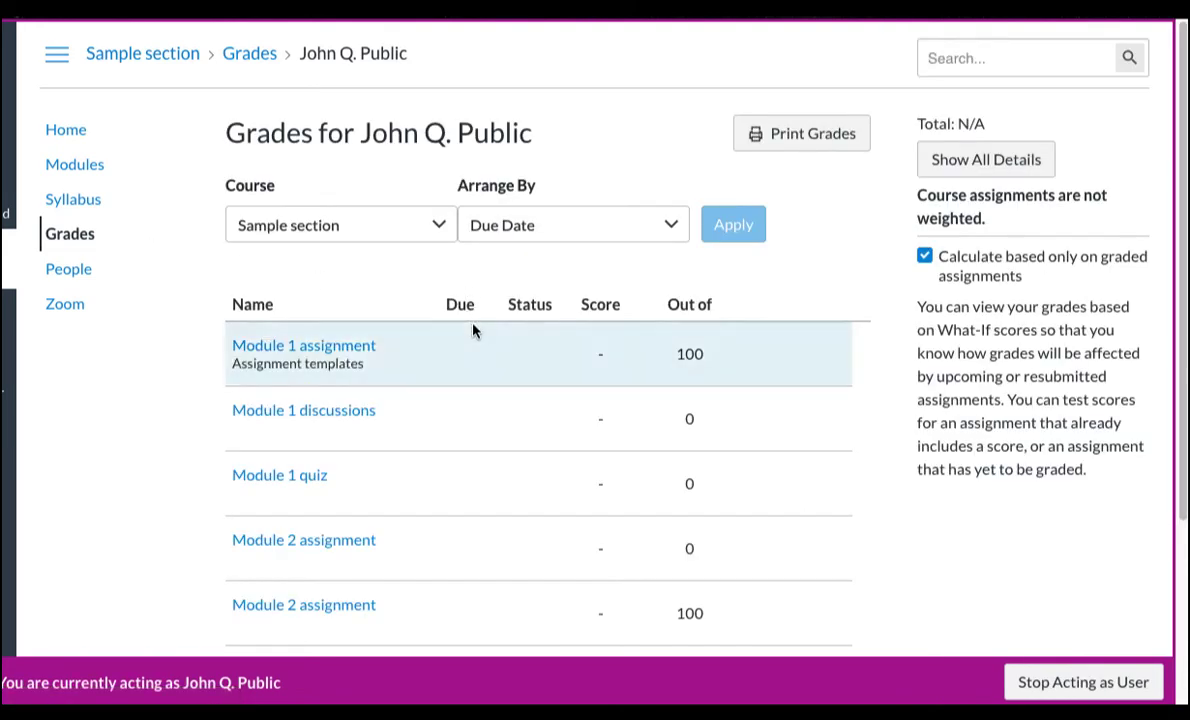
pyautogui.scroll(-3, 473, 329)
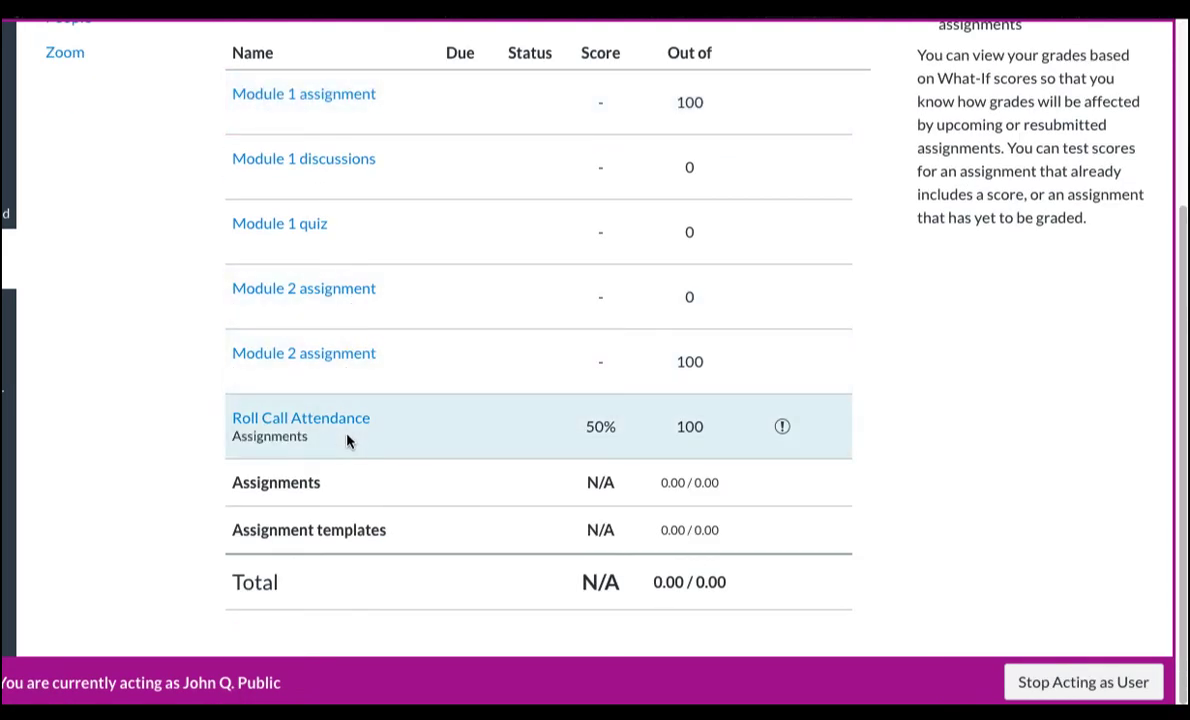
pyautogui.click(785, 429)
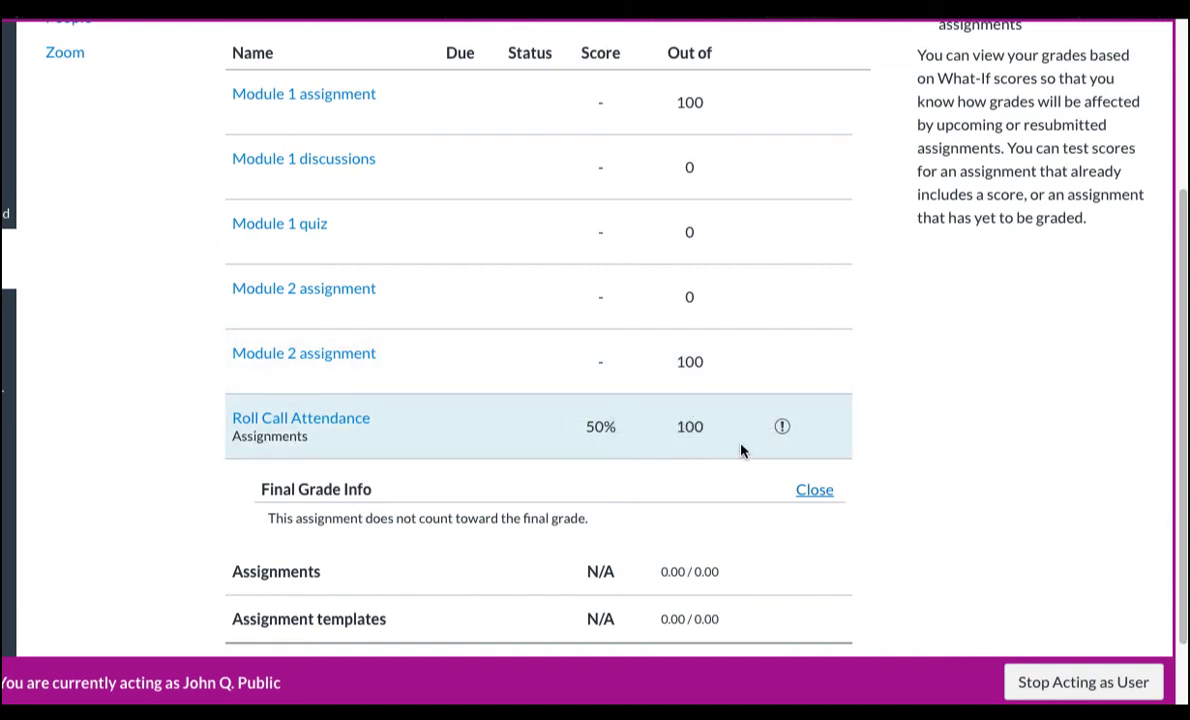
pyautogui.click(810, 493)
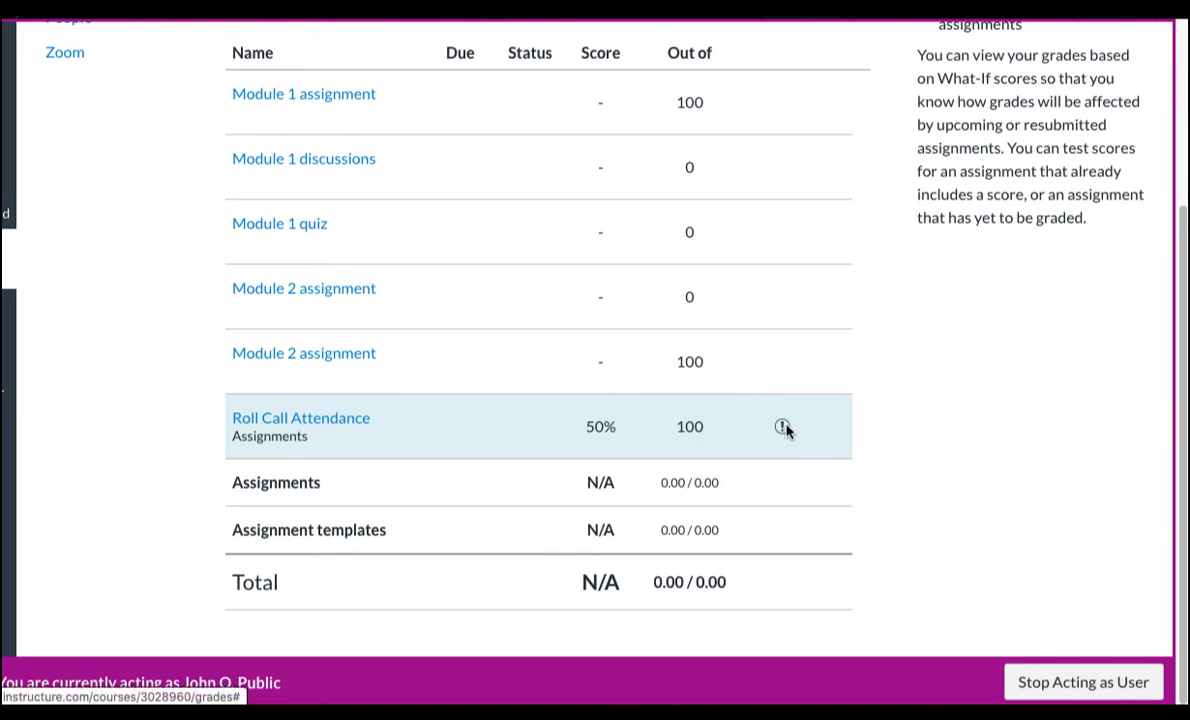
pyautogui.scroll(3, 745, 420)
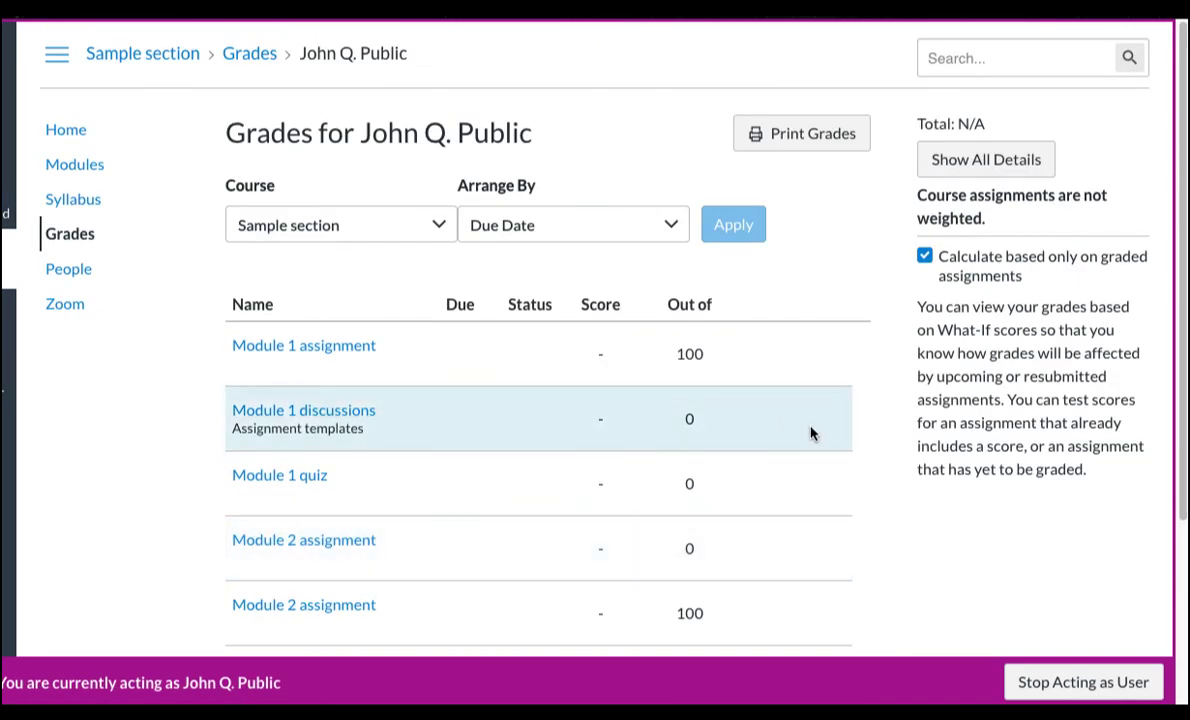
# Stop acting as the student and return to the Sample section Attendance page
pyautogui.click(1097, 684)
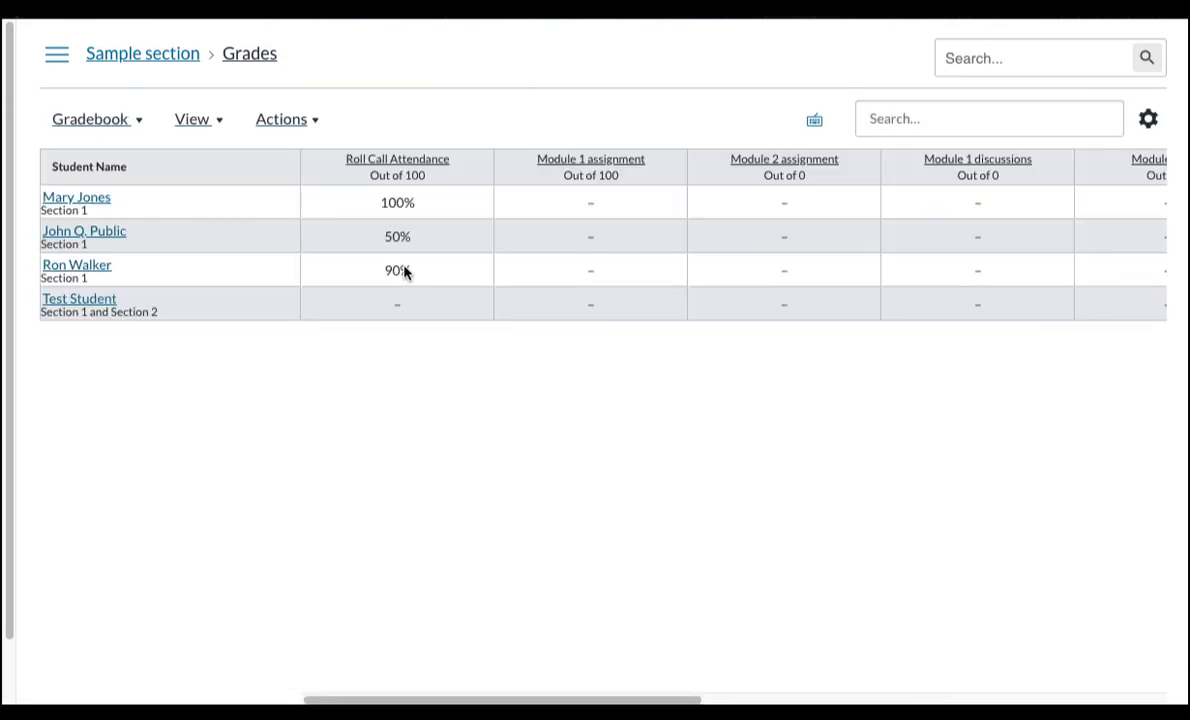
pyautogui.click(133, 56)
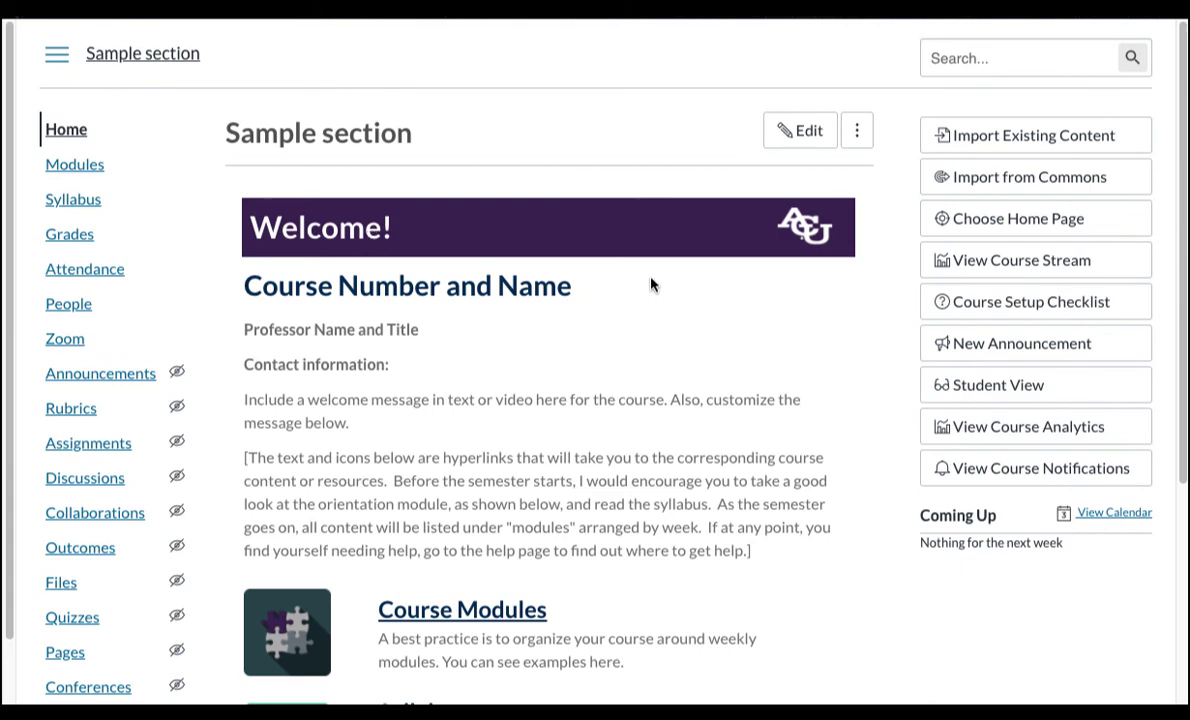
pyautogui.click(90, 270)
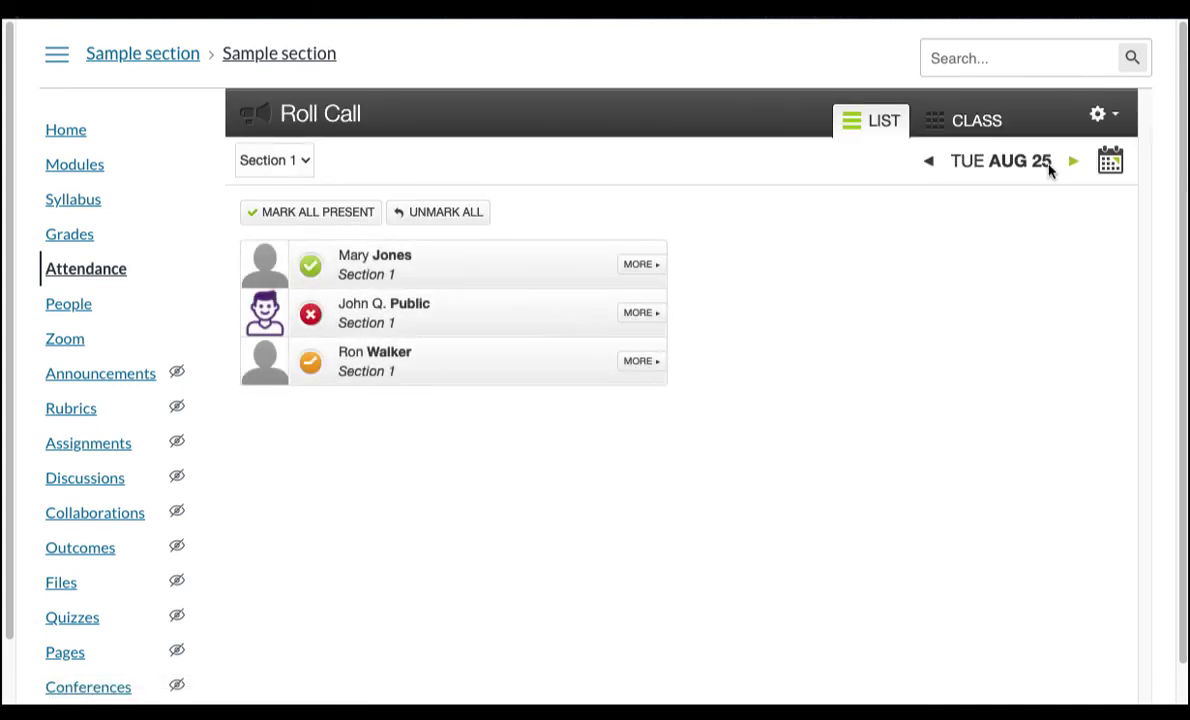
# Run the Roll Call Attendance Report so it is emailed
pyautogui.click(1104, 116)
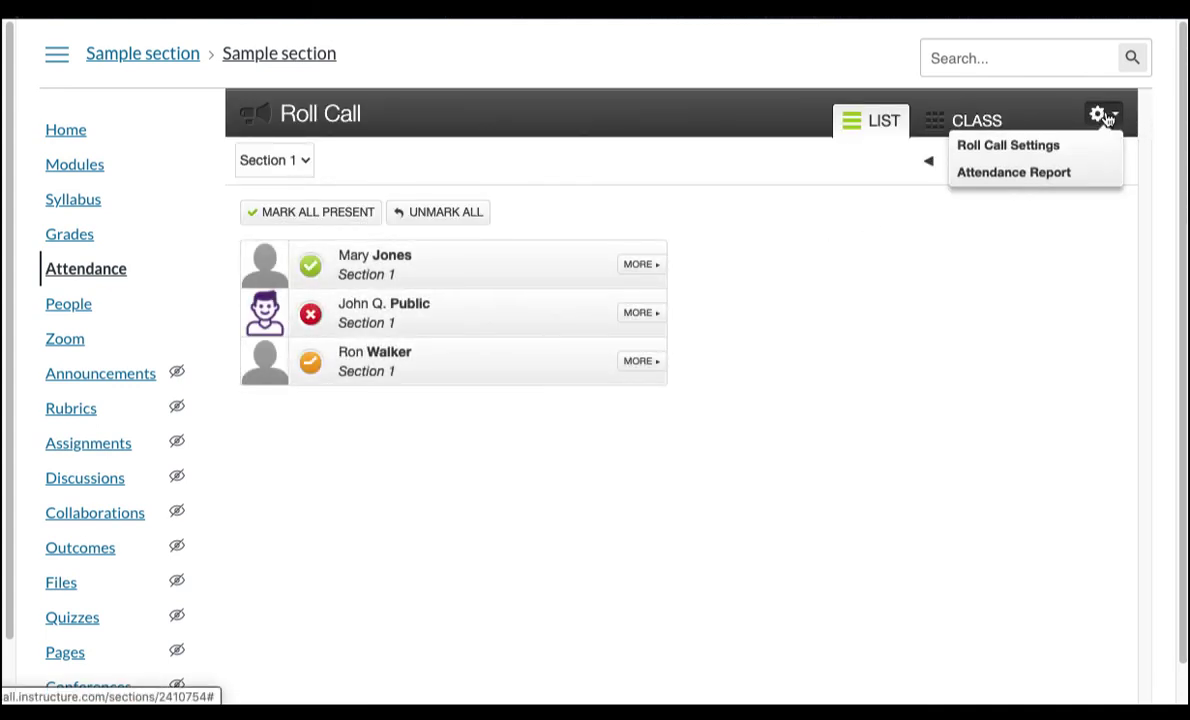
pyautogui.click(1015, 173)
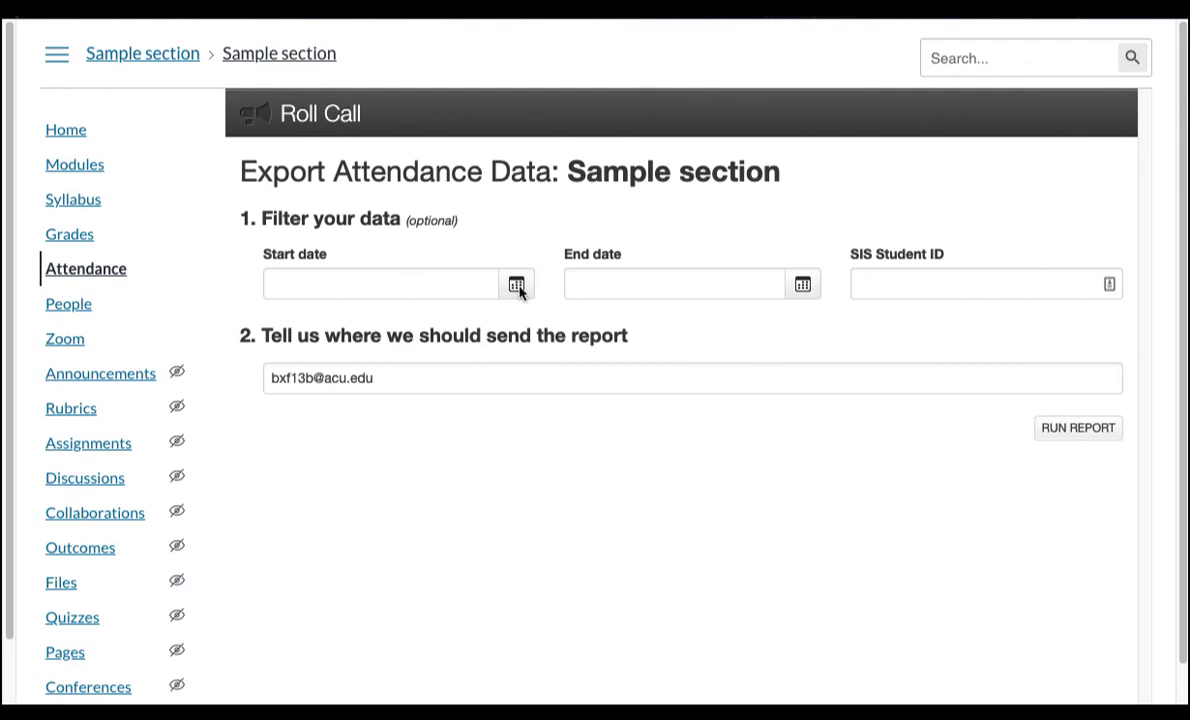
pyautogui.click(1088, 436)
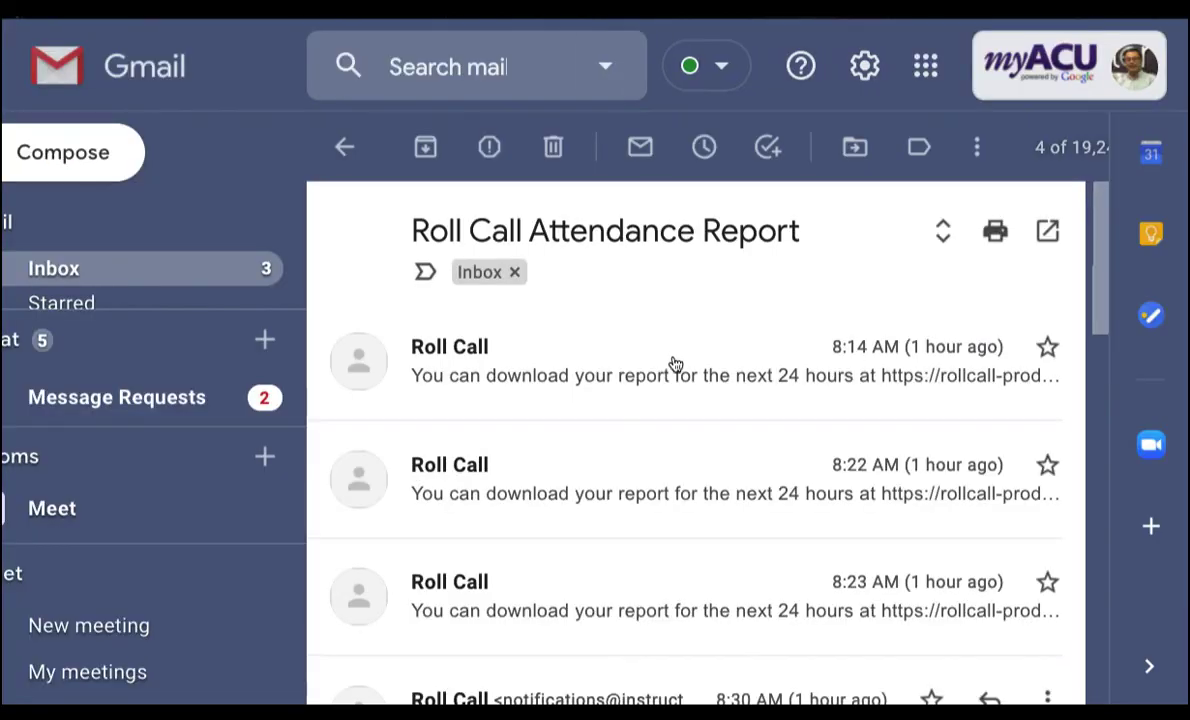
# Open the new Roll Call email and save its attendance report CSV to the Desktop
pyautogui.scroll(-10, 665, 365)
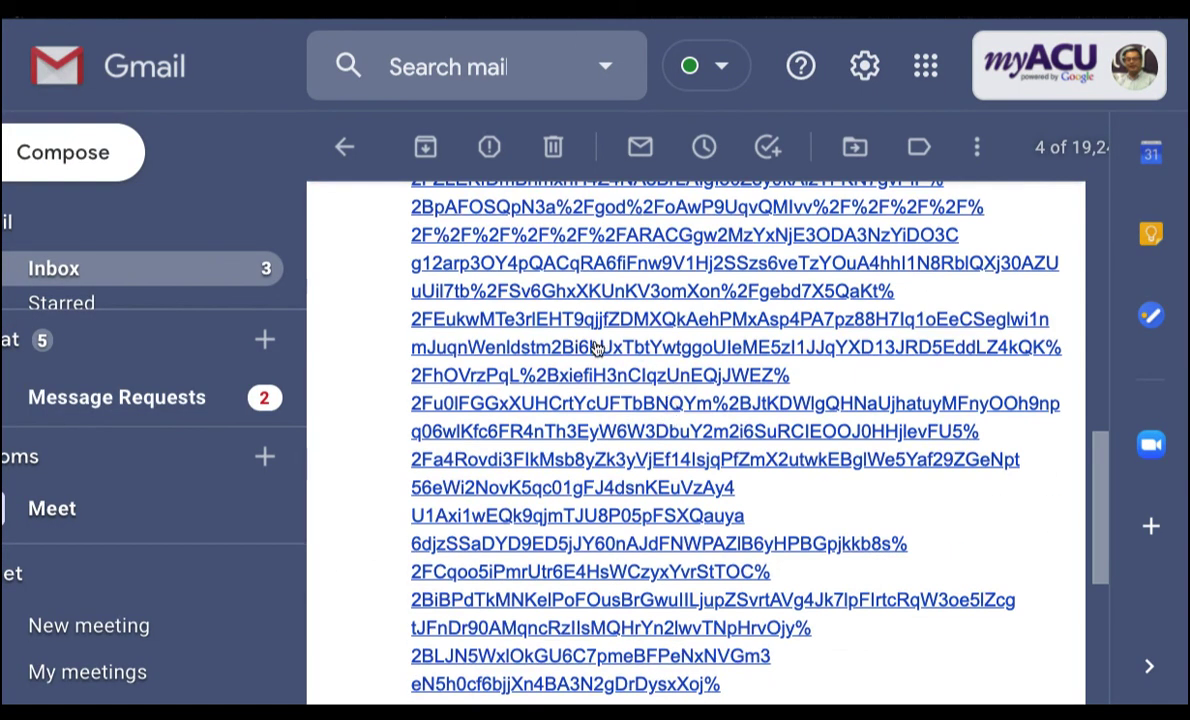
pyautogui.scroll(4, 600, 430)
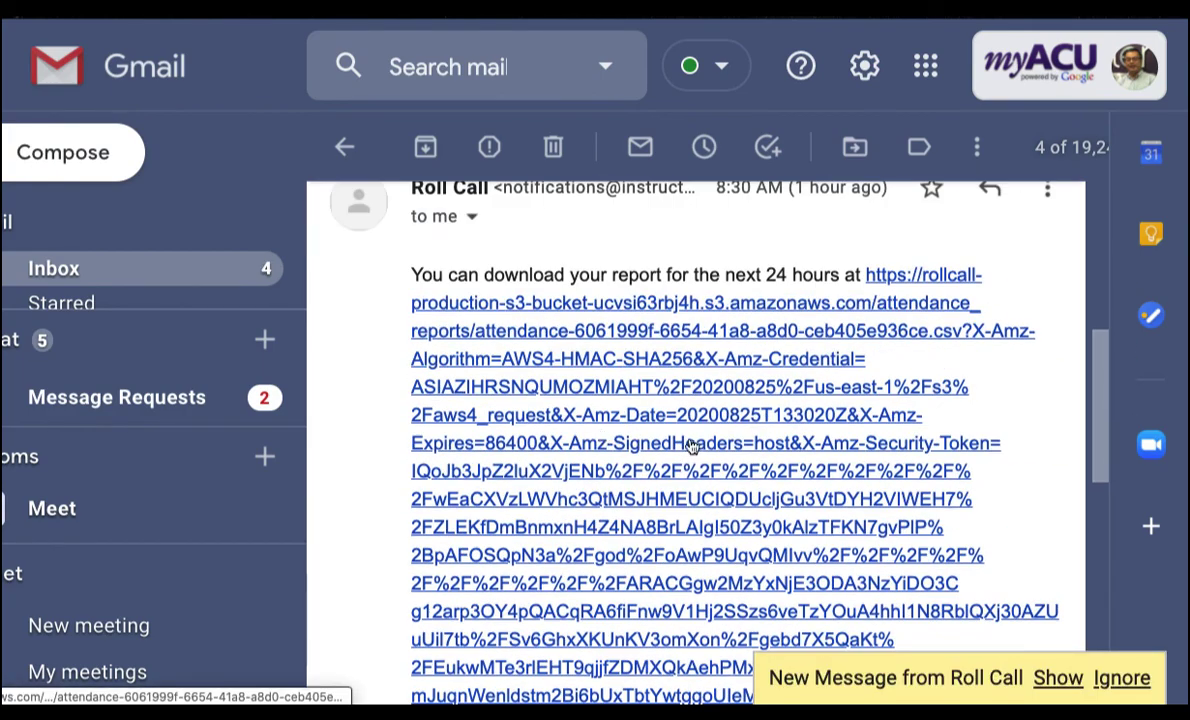
pyautogui.click(1055, 677)
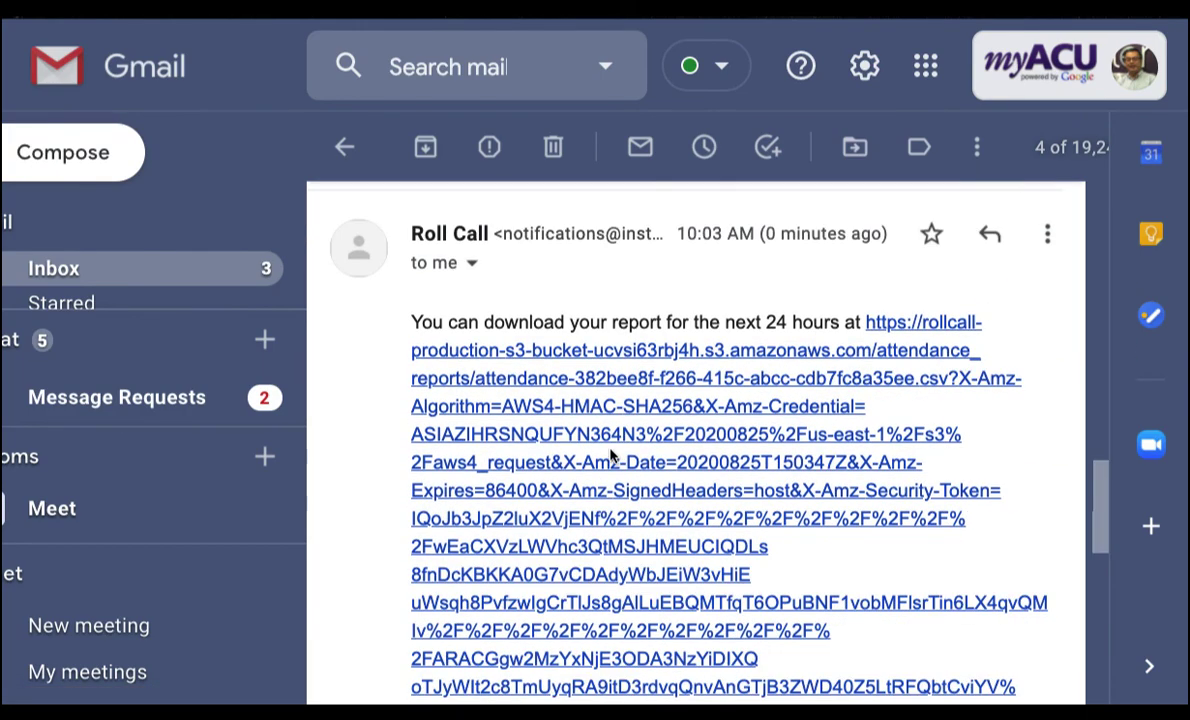
pyautogui.click(611, 470)
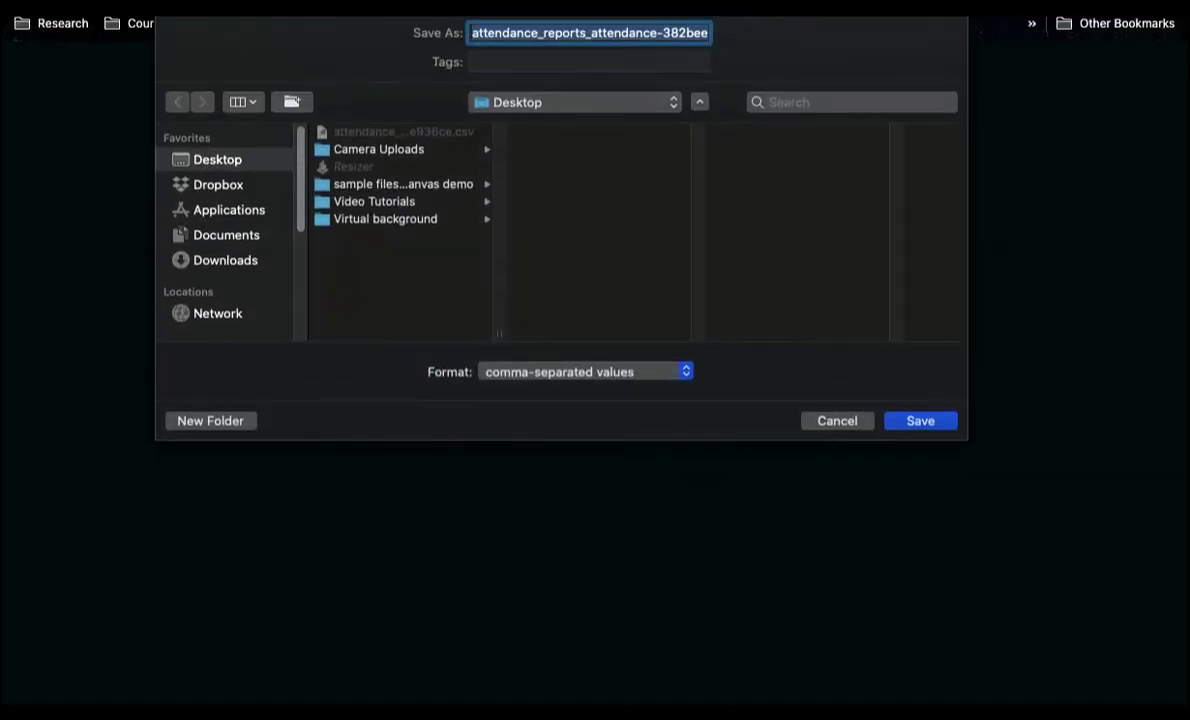
pyautogui.click(935, 424)
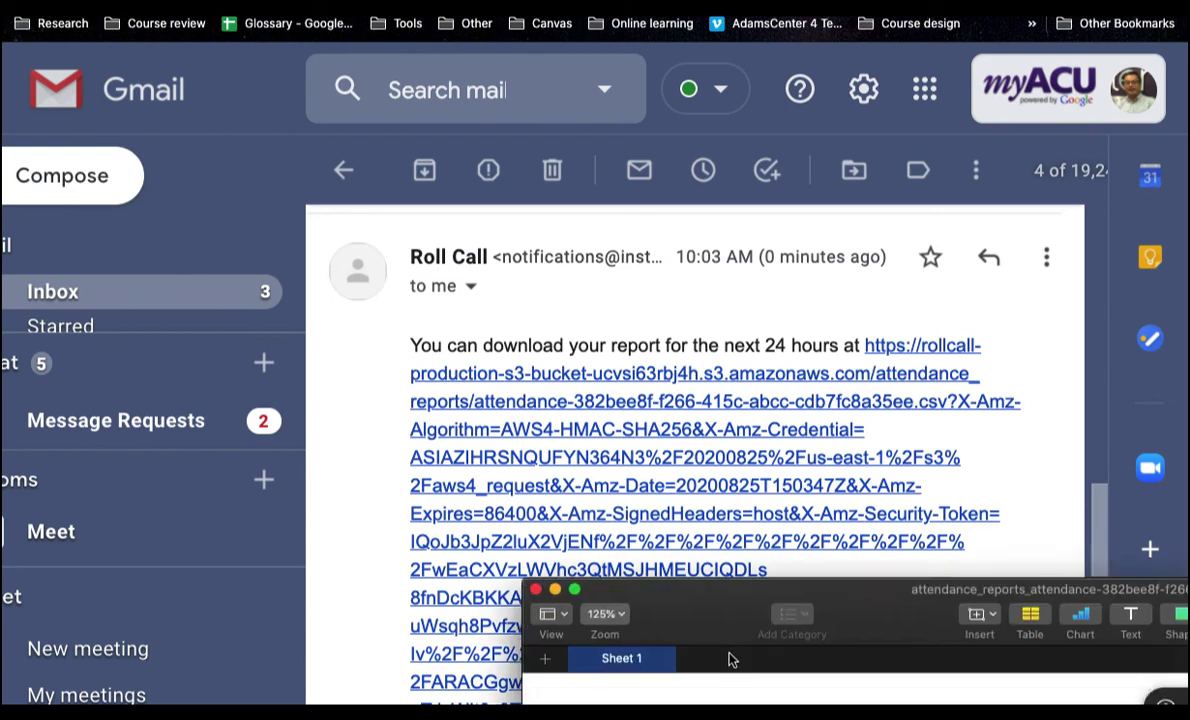
# Bring the Numbers report window into view and scroll right to the Attendance and Timestamp columns
pyautogui.moveTo(720, 527); pyautogui.dragTo(29, 49)
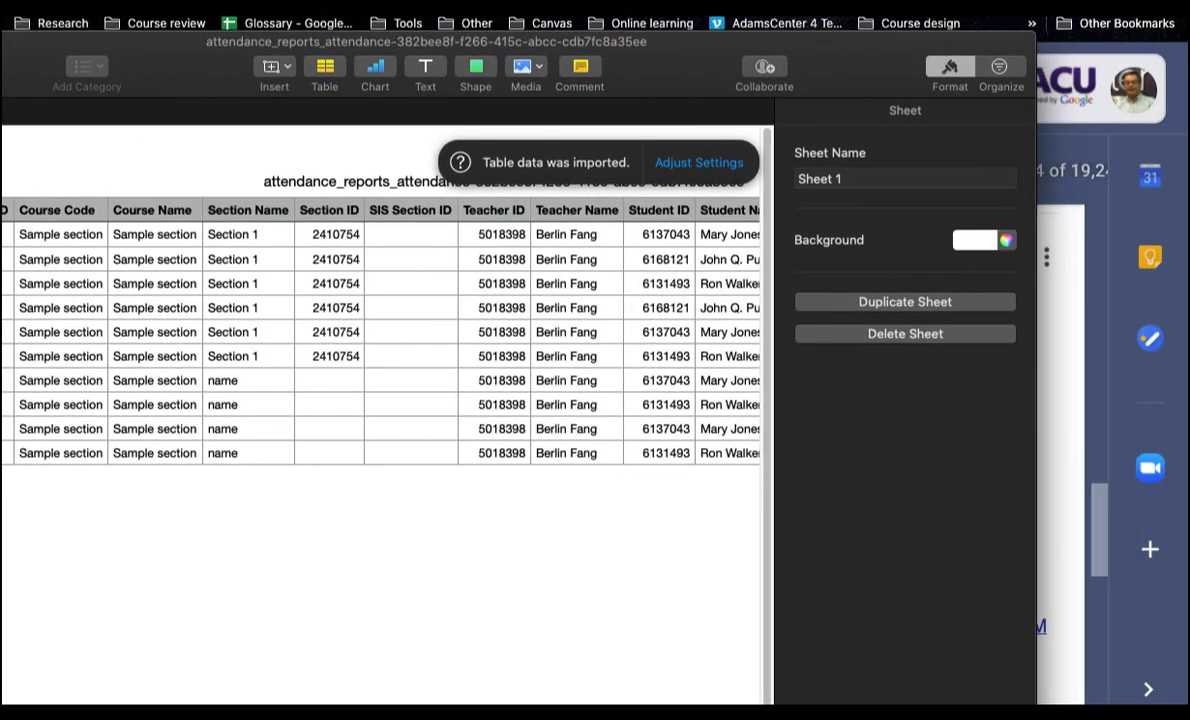
pyautogui.hscroll(10, 380, 330)
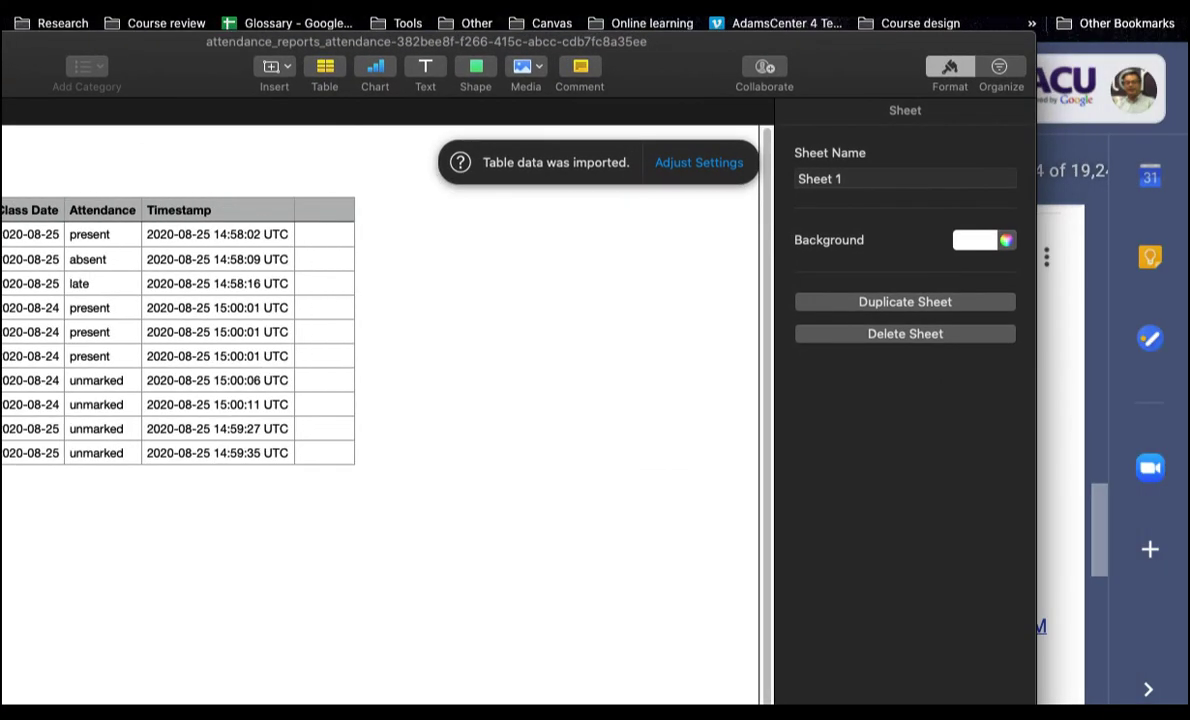